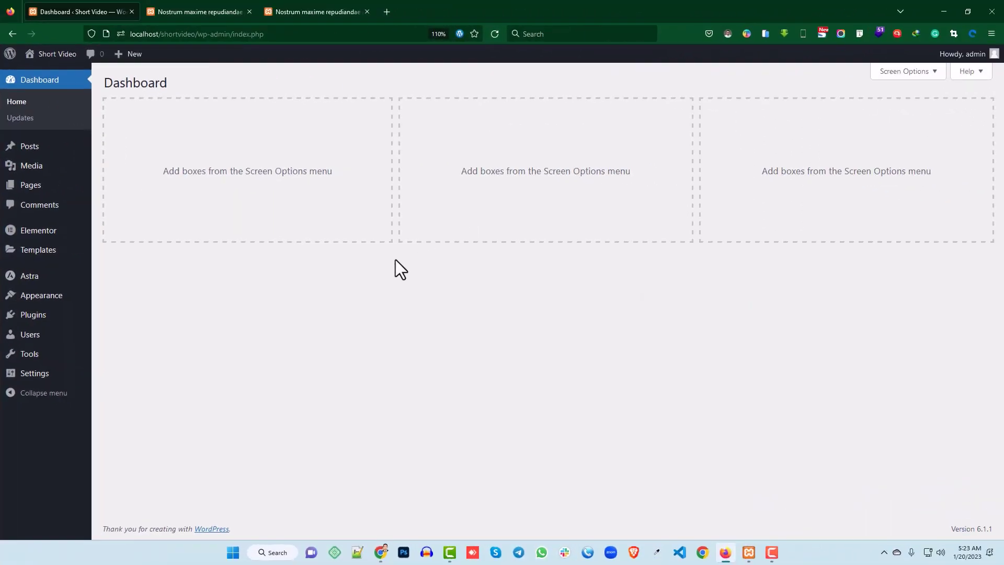
- Examine the Like and Dislike buttons and the percentage bar below the sample post's content
click(164, 8)
scroll(480, 253, down, 5)
scroll(412, 290, down, 6)
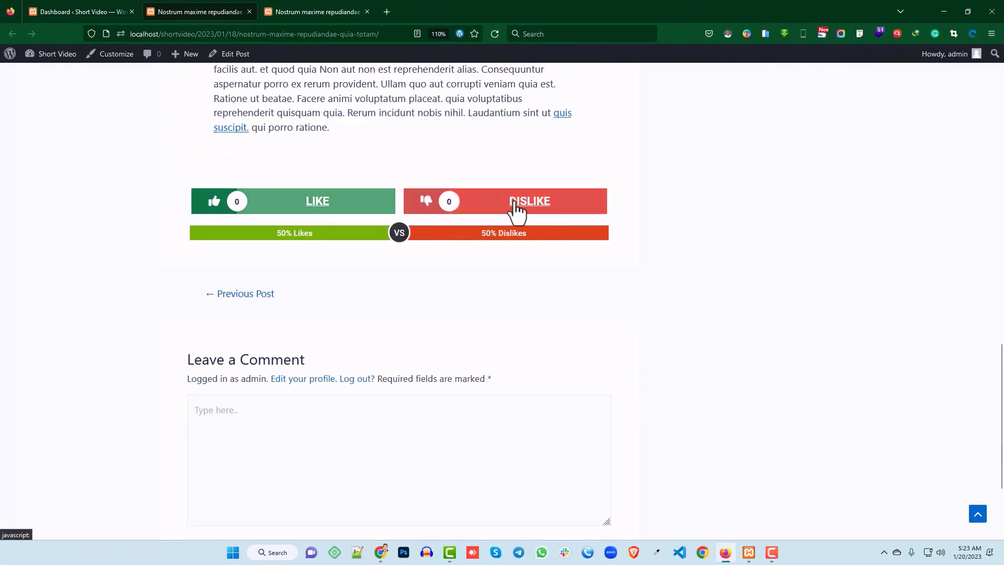
scroll(372, 219, up, 3)
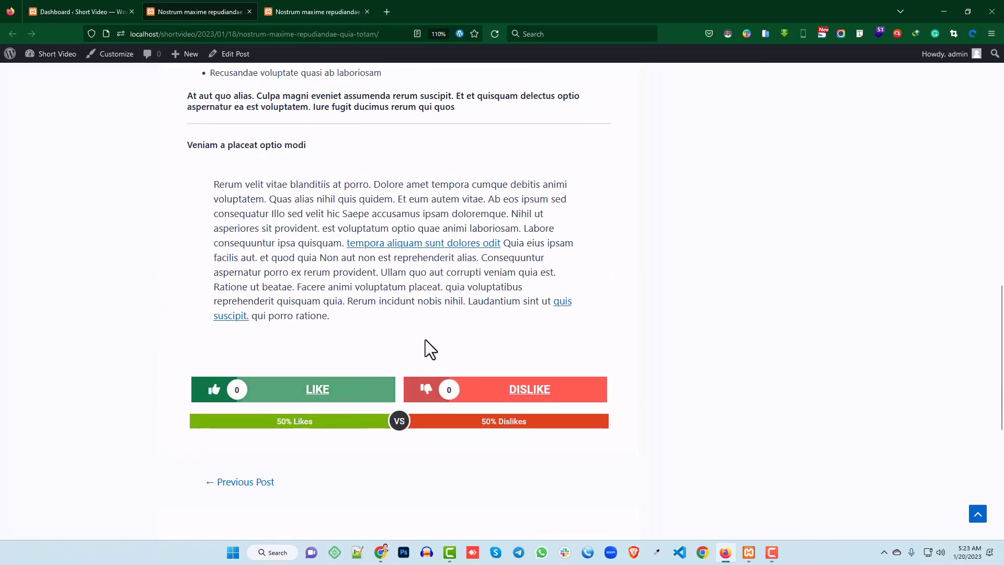
- Return to the WordPress dashboard and open the page for adding new plugins in a separate tab
click(71, 10)
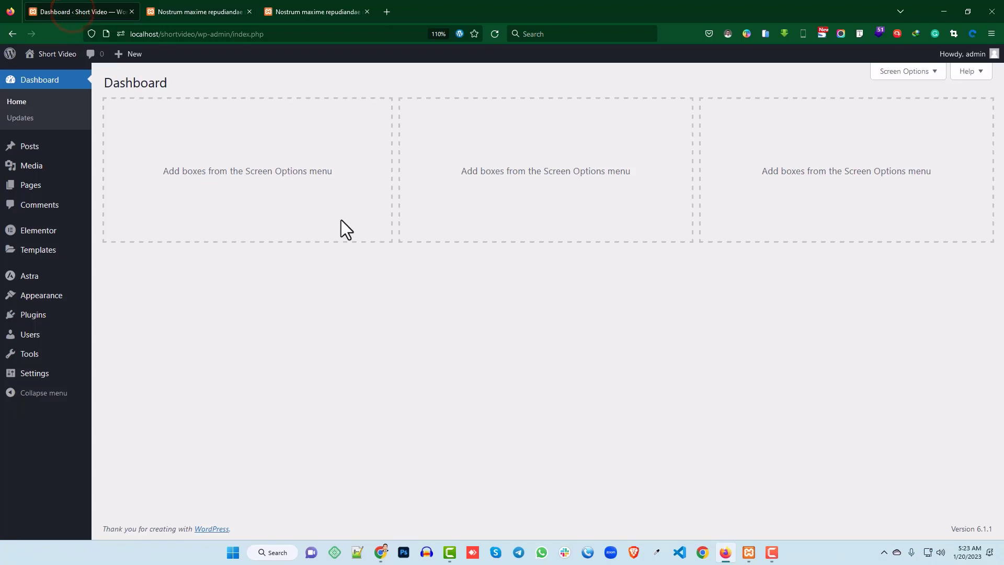
mouse_move(41, 320)
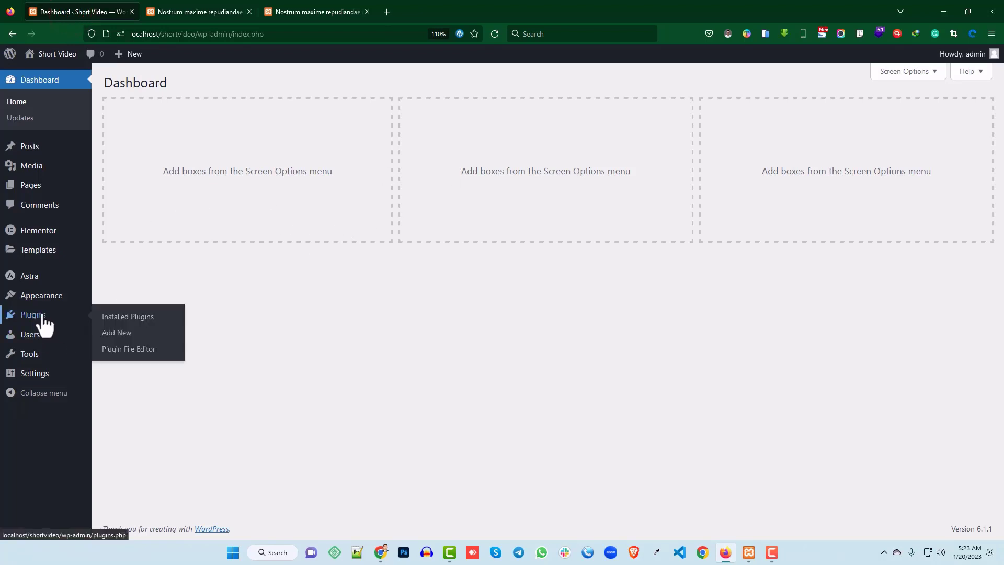
middle_click(127, 334)
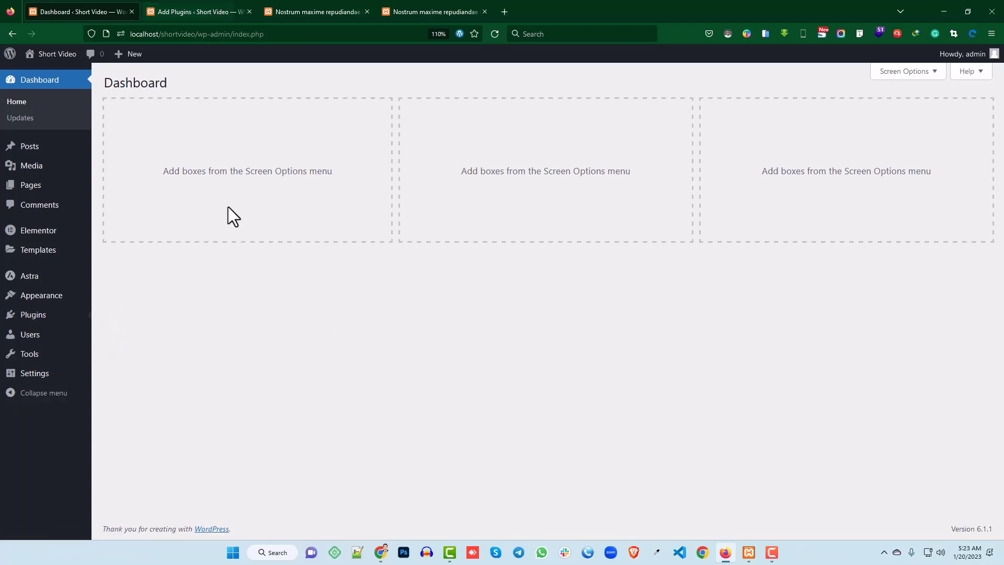
click(187, 8)
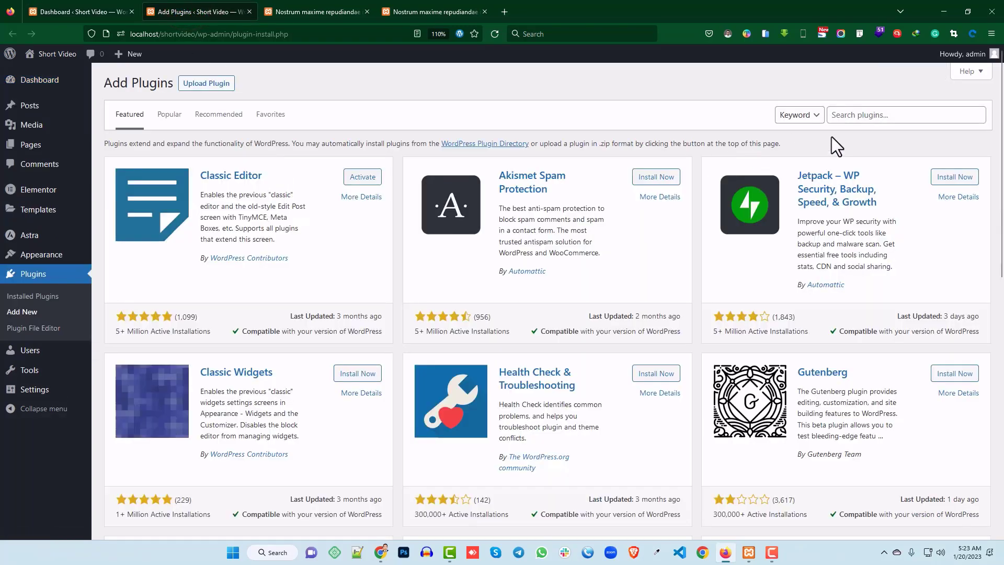
- Search the plugin directory for "wpac", and install and activate WPAC Social Tools – Like, React & Share
click(846, 117)
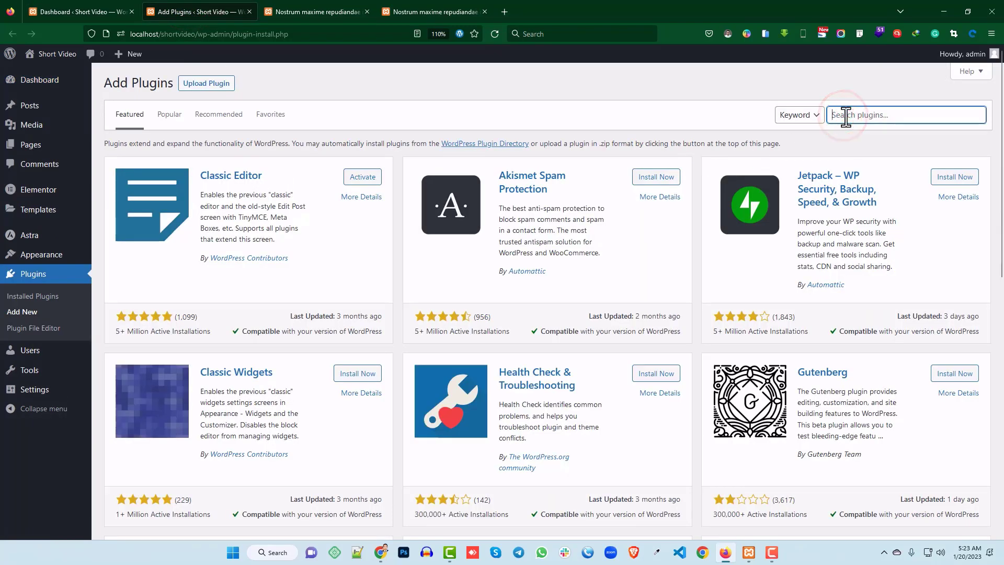
text(wpac)
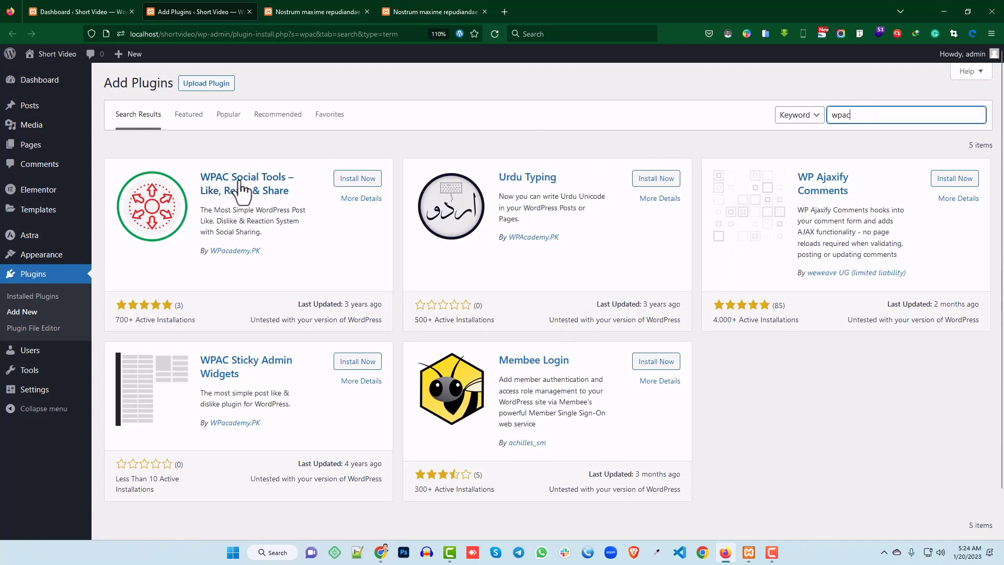
click(357, 179)
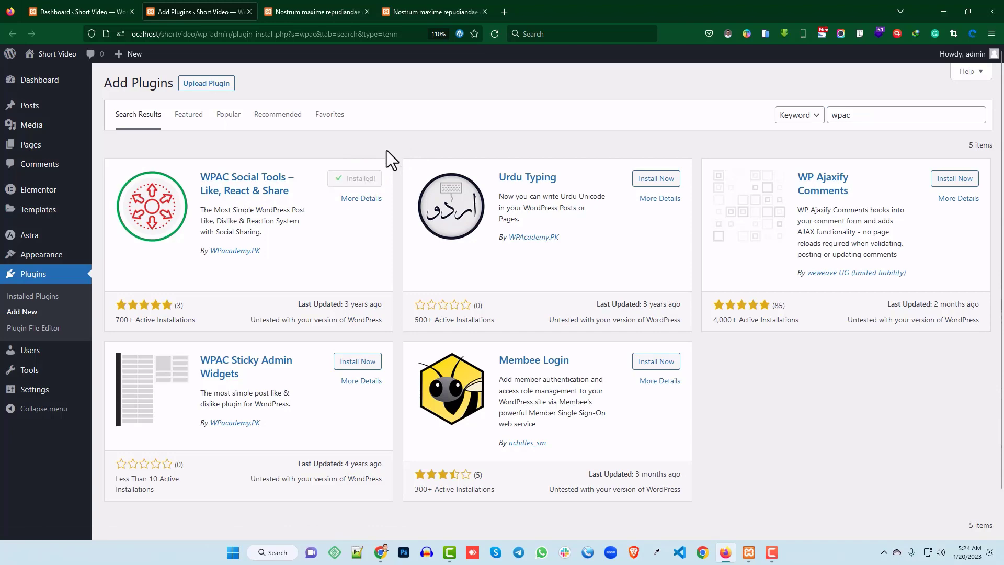
click(364, 181)
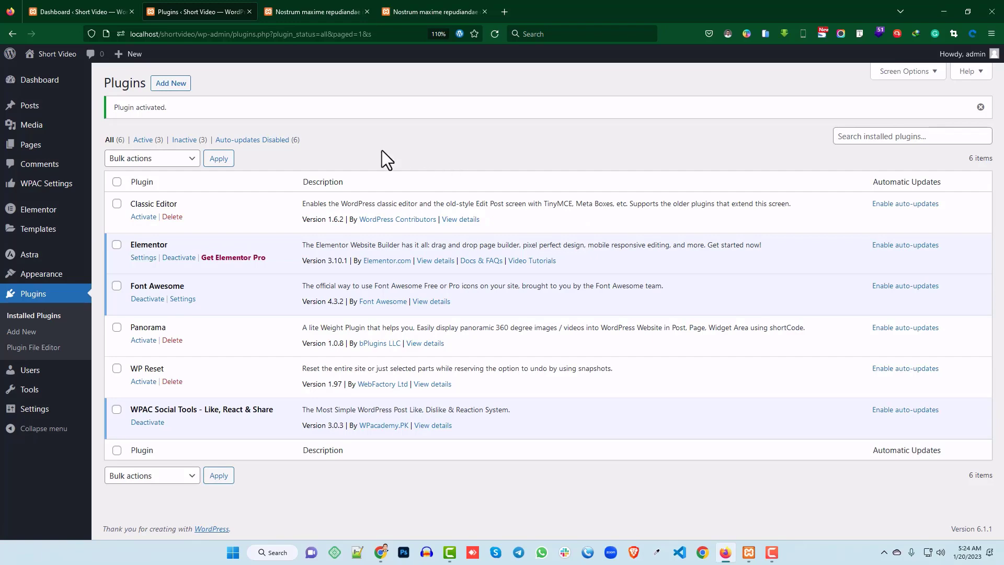
- Compare the two open copies of the sample post and reload the second to check for the Like and Dislike buttons
click(330, 8)
scroll(393, 264, down, 2)
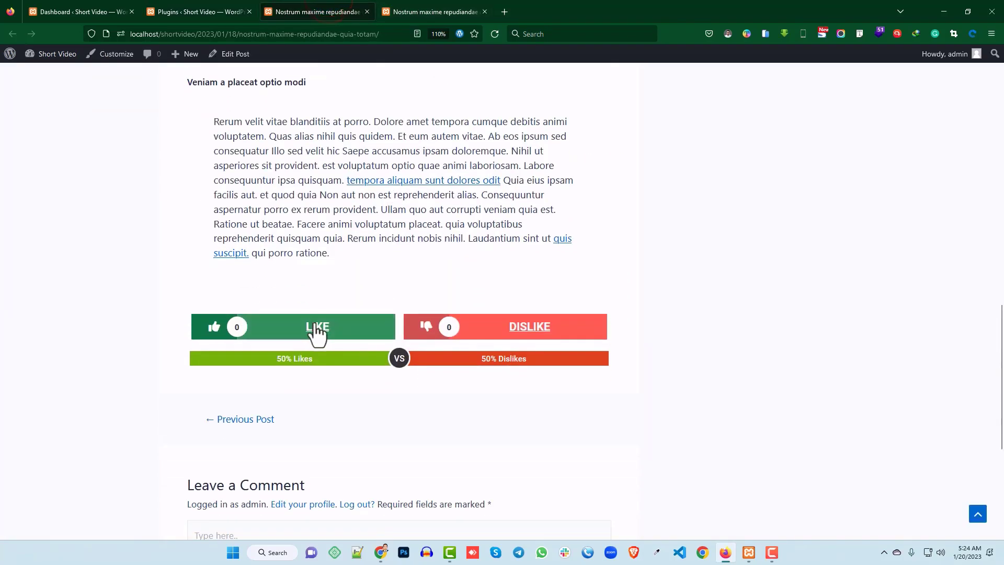
click(425, 7)
scroll(353, 273, down, 6)
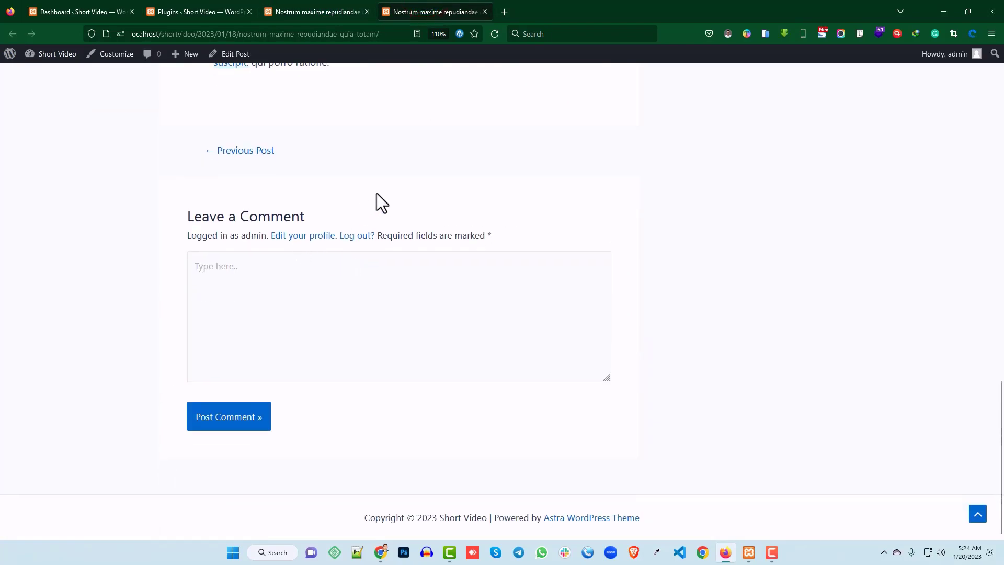
scroll(314, 235, up, 3)
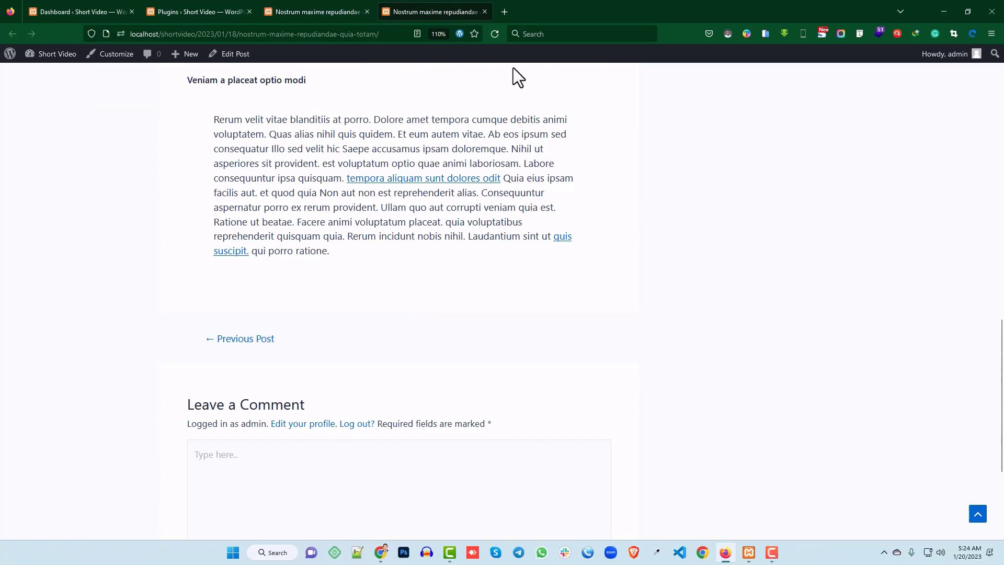
click(495, 34)
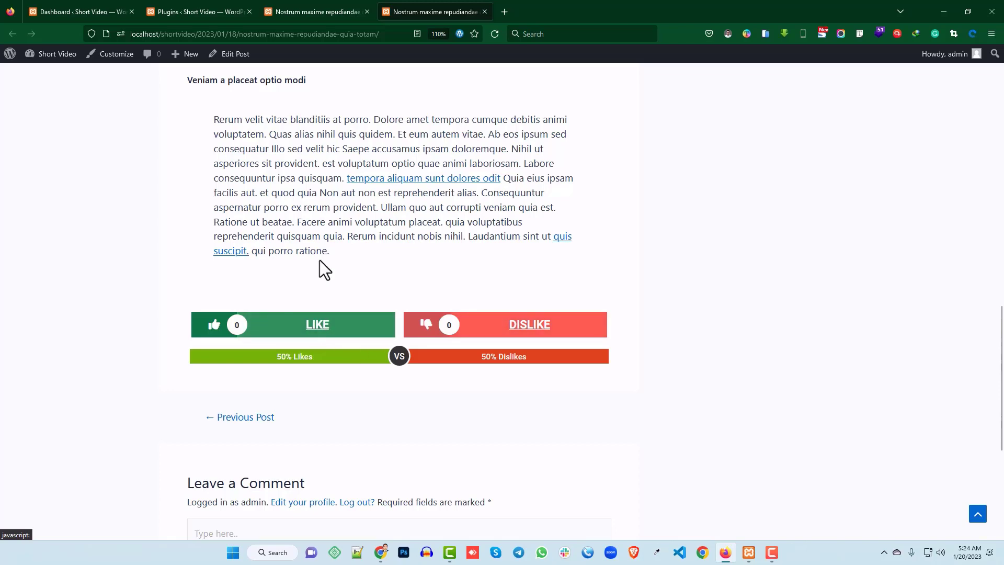
- Set the System Type to Reactions in the WPAC general settings, save the changes, and reload the sample post
click(190, 12)
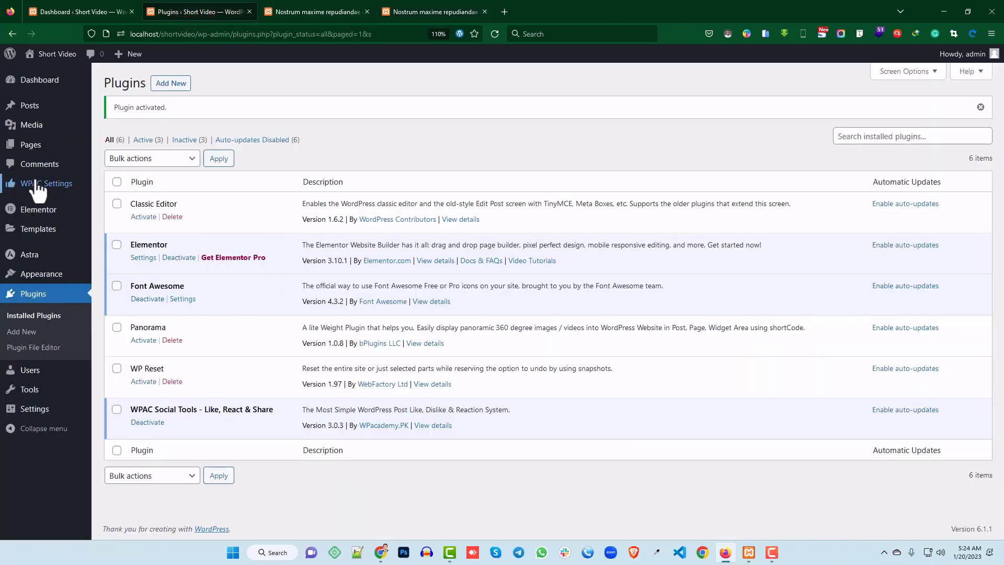
mouse_move(33, 193)
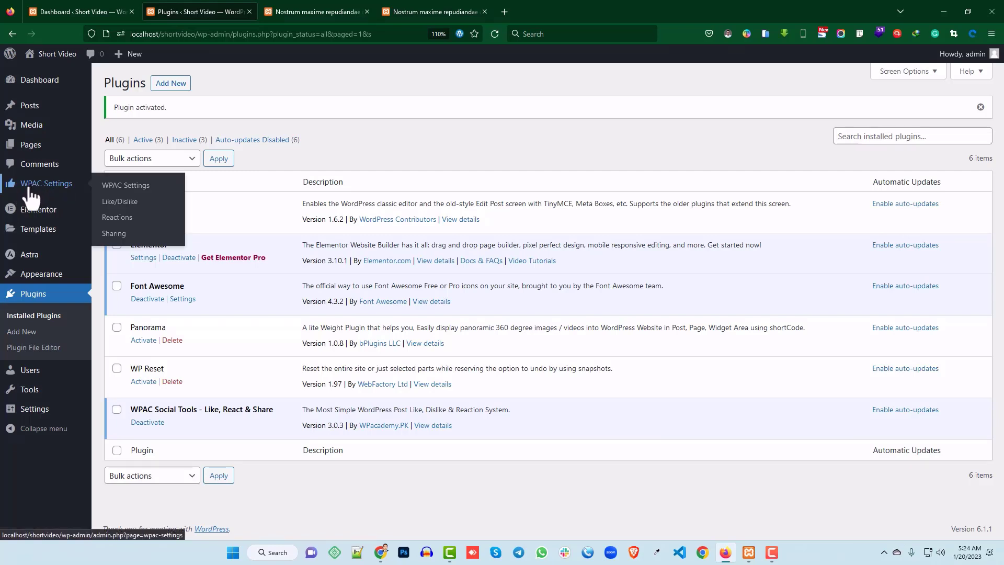
click(129, 186)
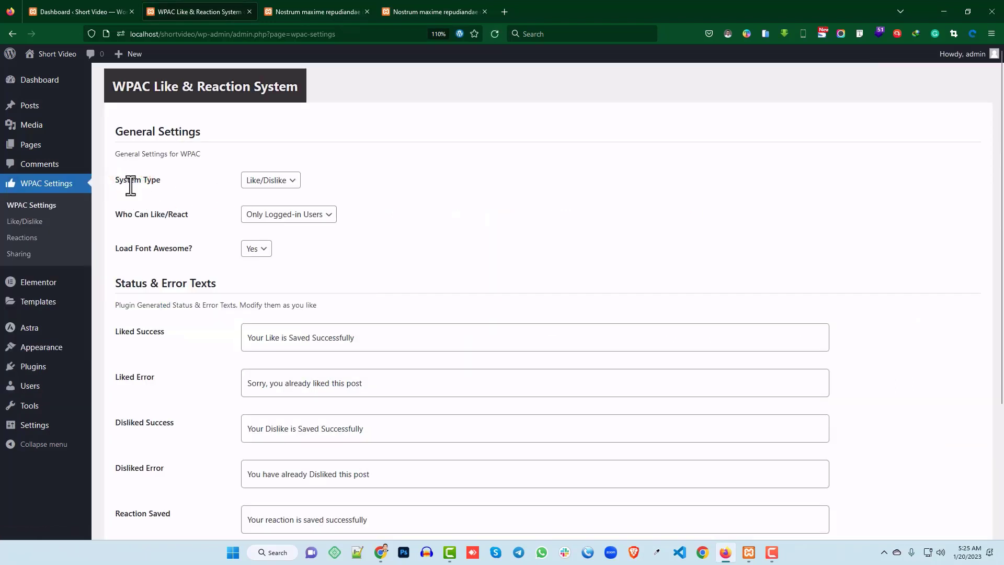
click(279, 179)
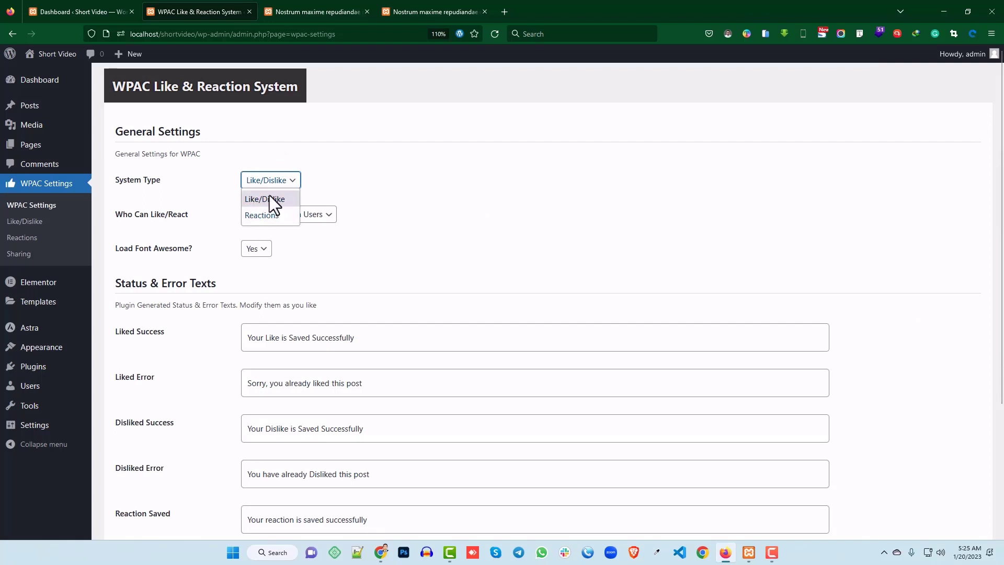
click(262, 215)
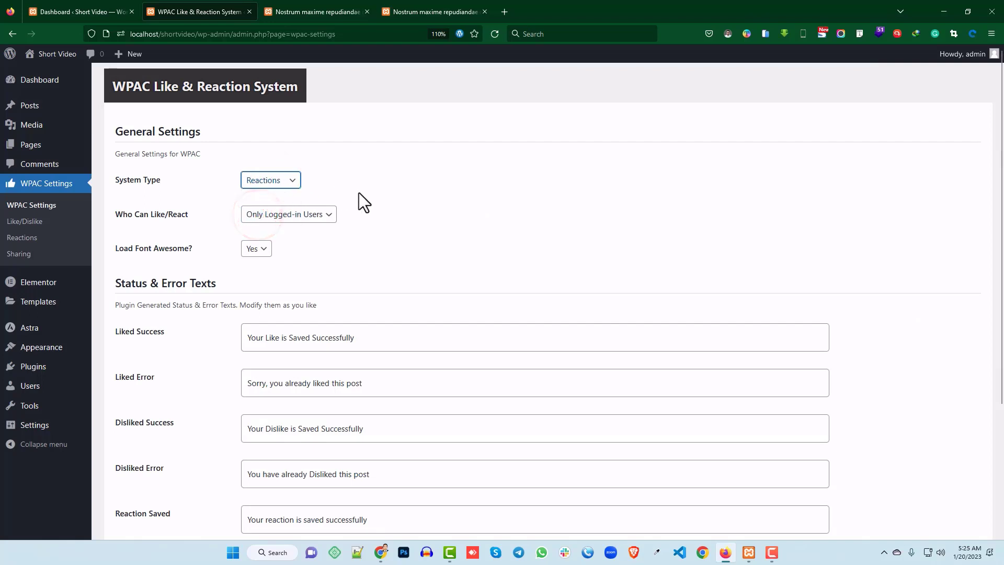
scroll(359, 199, down, 3)
click(140, 471)
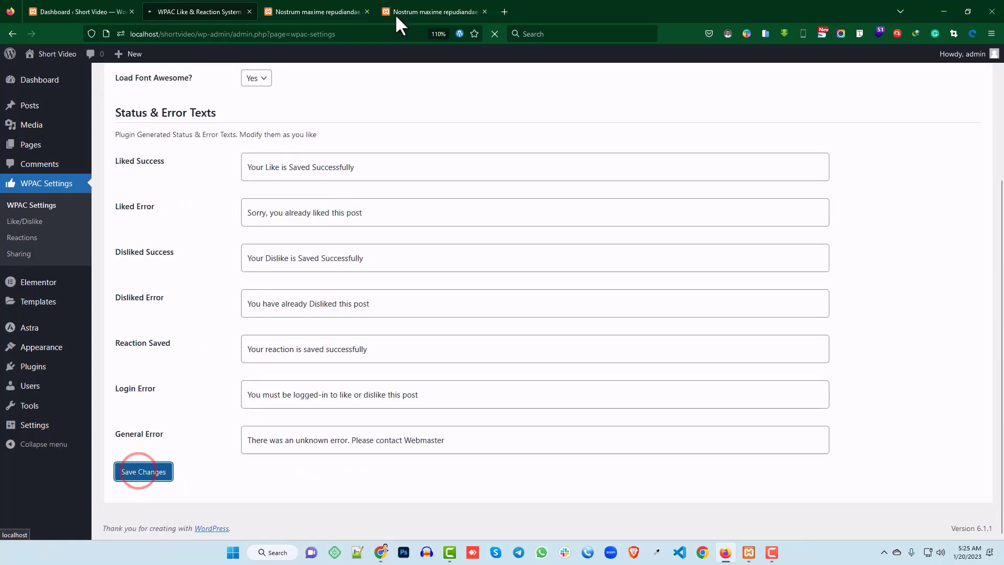
click(397, 14)
click(492, 33)
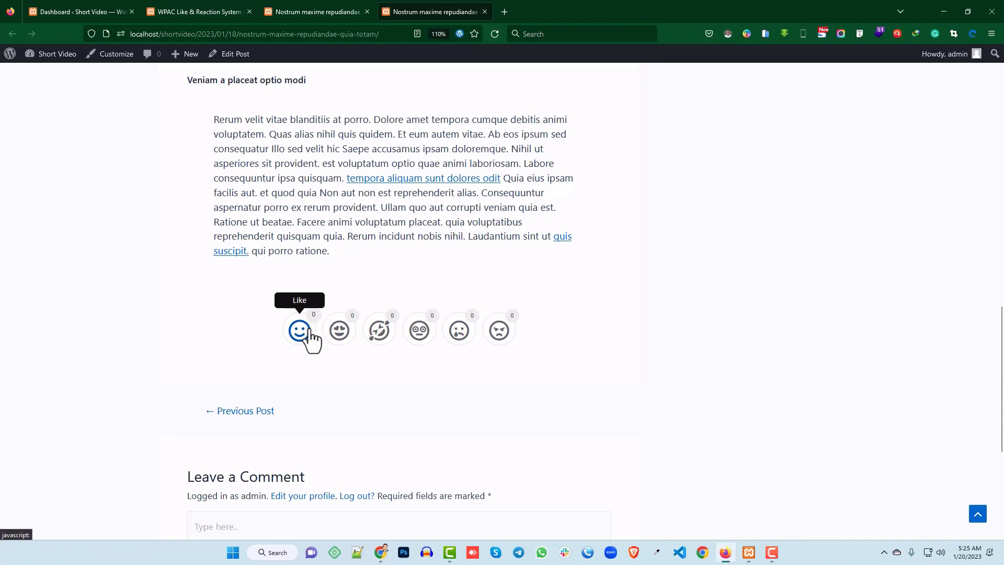
- Review the Who Can Like/React choices and the status and error texts in the WPAC general settings
click(196, 11)
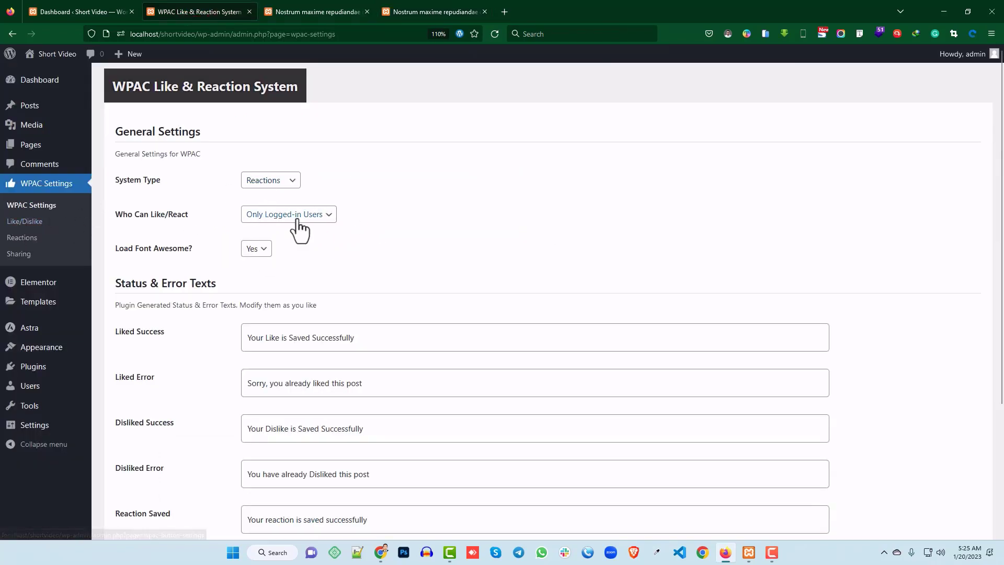
scroll(298, 223, down, 2)
click(293, 151)
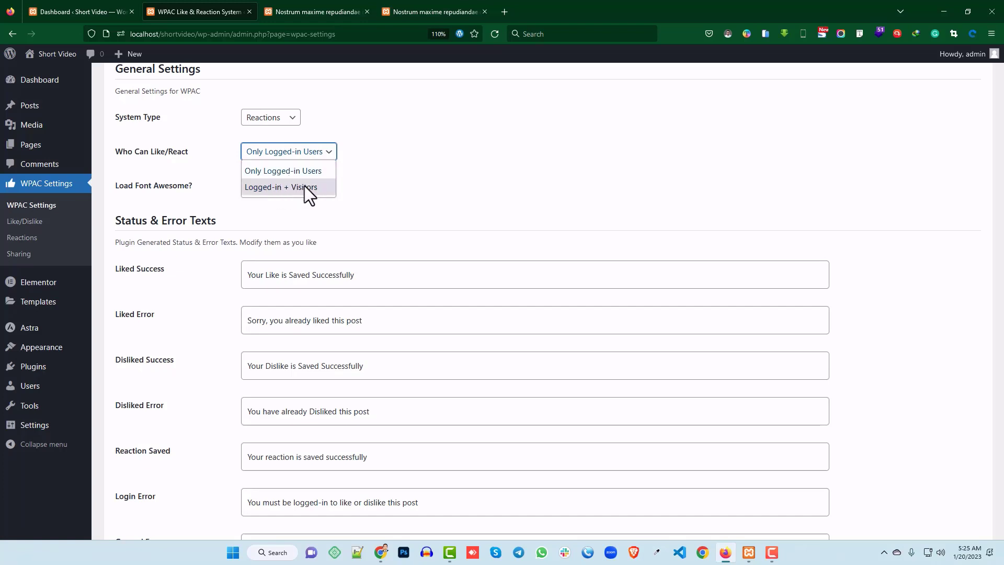
click(419, 174)
scroll(130, 216, down, 1)
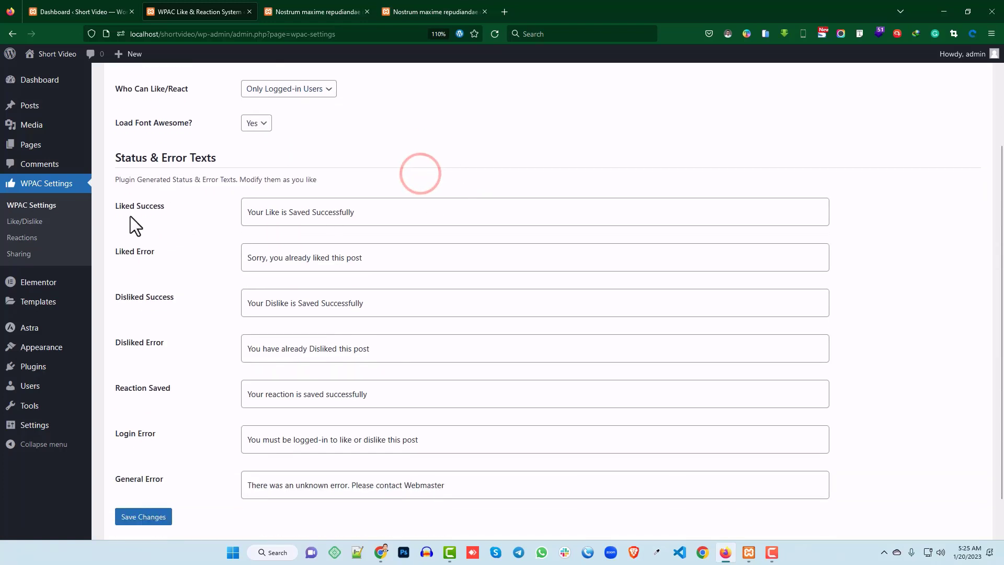
triple_click(389, 208)
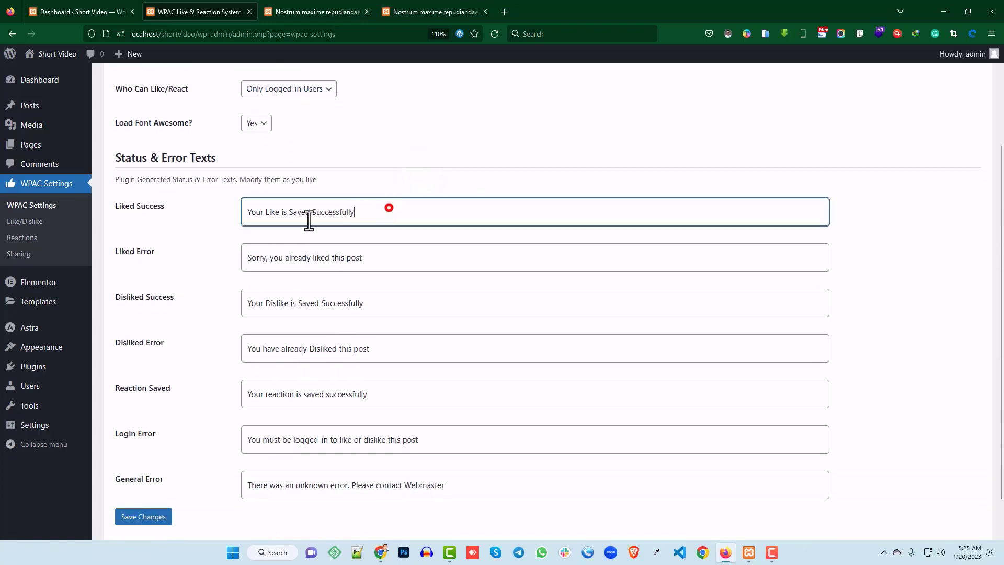
triple_click(392, 251)
triple_click(393, 314)
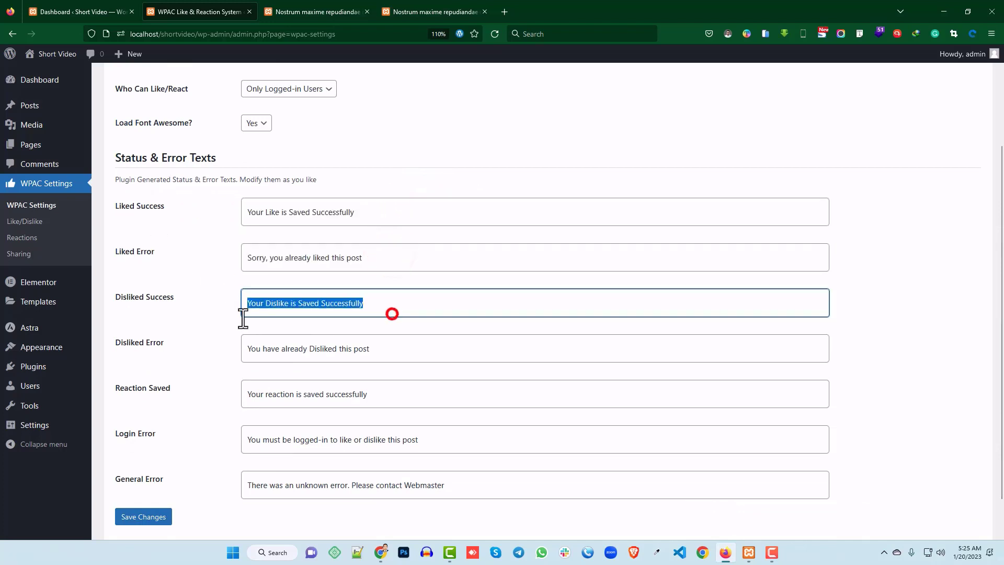
triple_click(382, 352)
scroll(212, 335, up, 3)
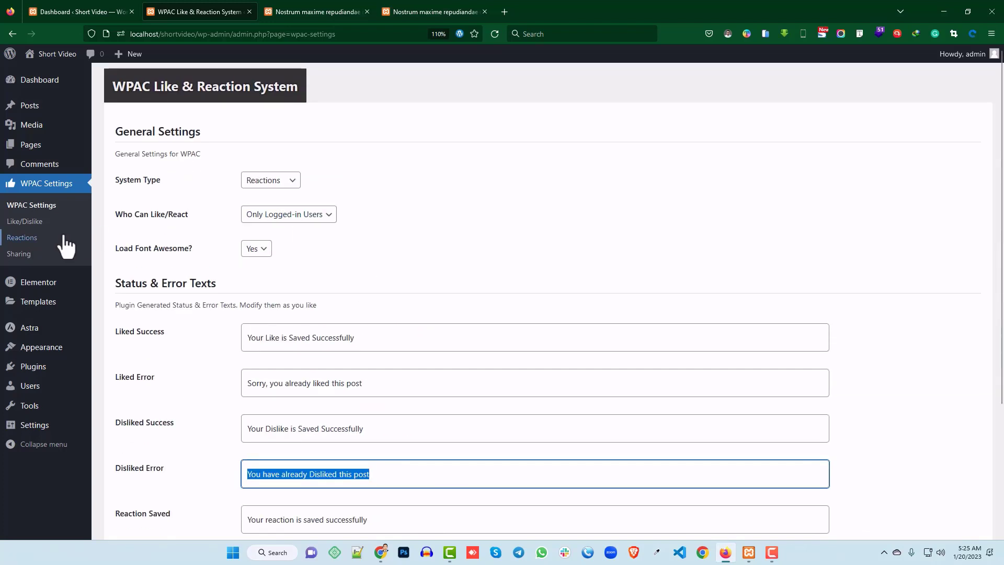
- Review the labels and display options in the Like/Dislike button settings, and check the sample post for comparison
click(26, 222)
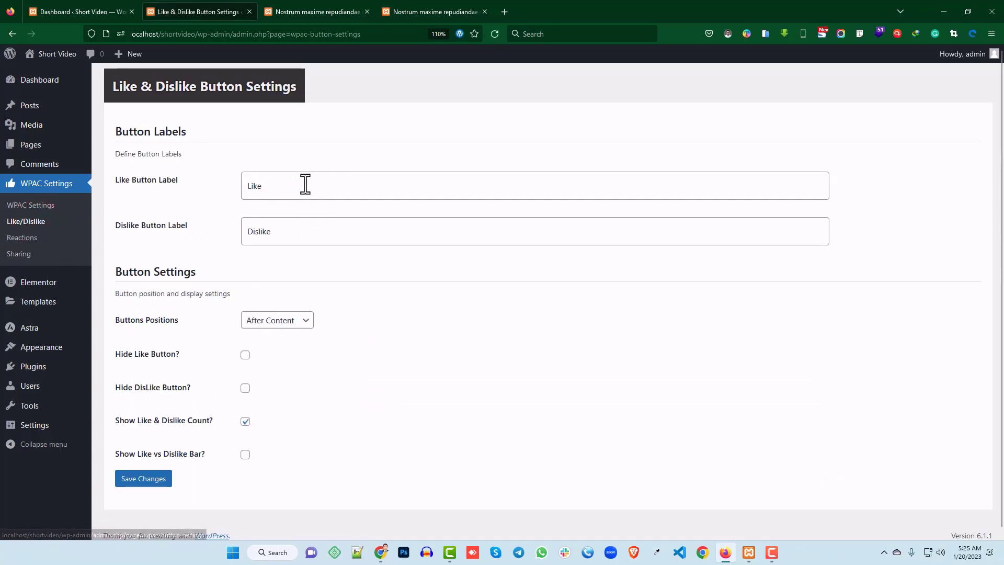
triple_click(305, 183)
triple_click(294, 226)
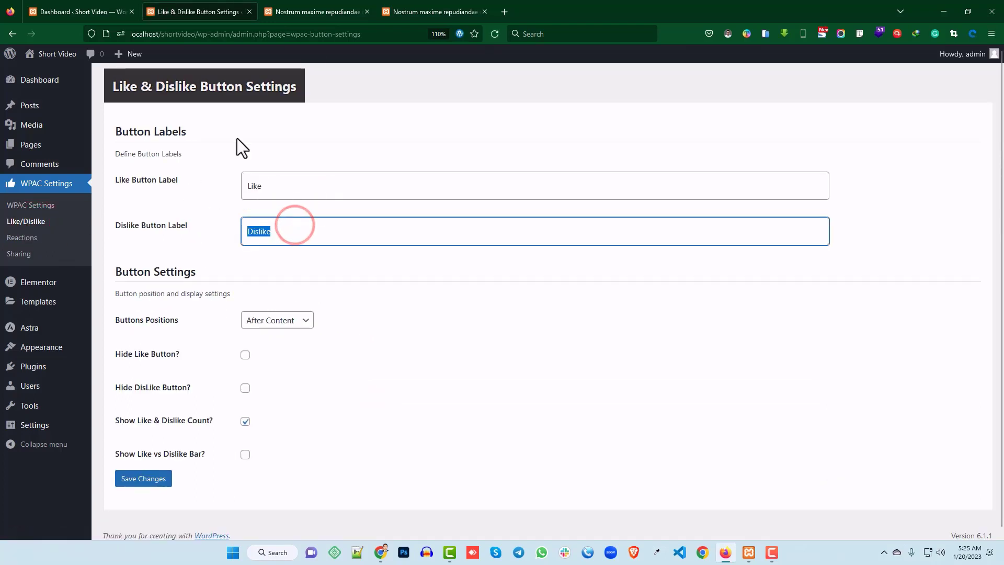
scroll(307, 225, down, 1)
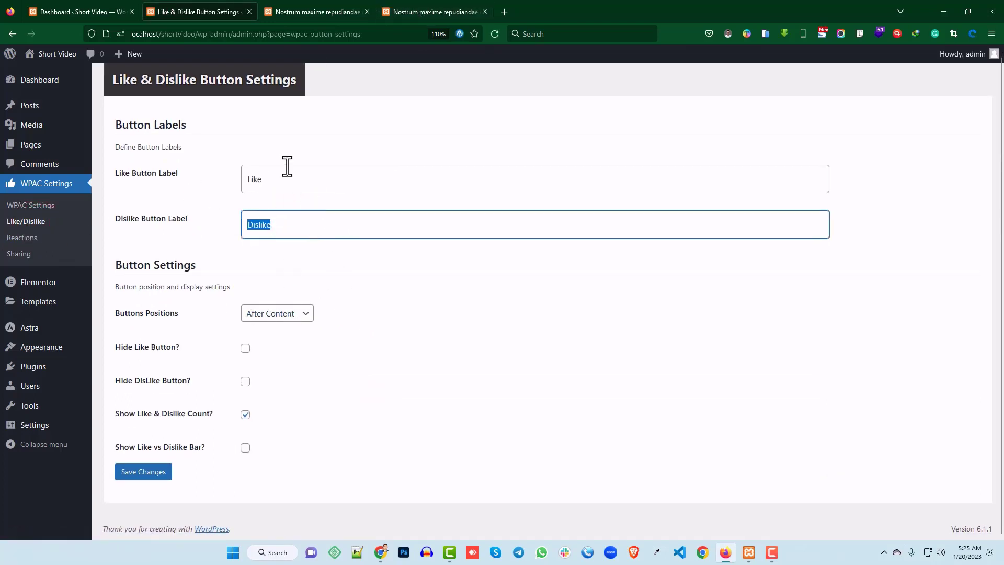
click(424, 10)
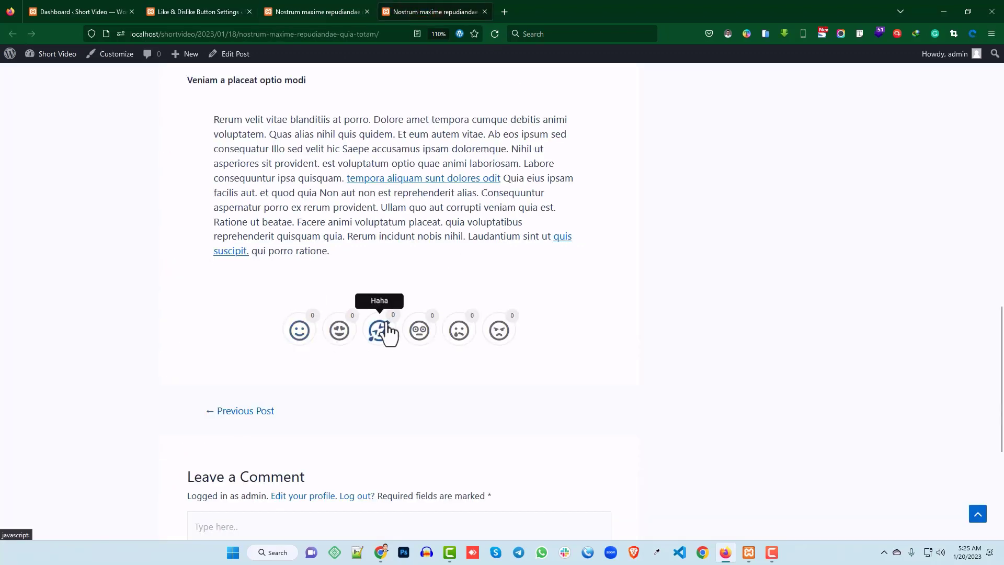
click(202, 11)
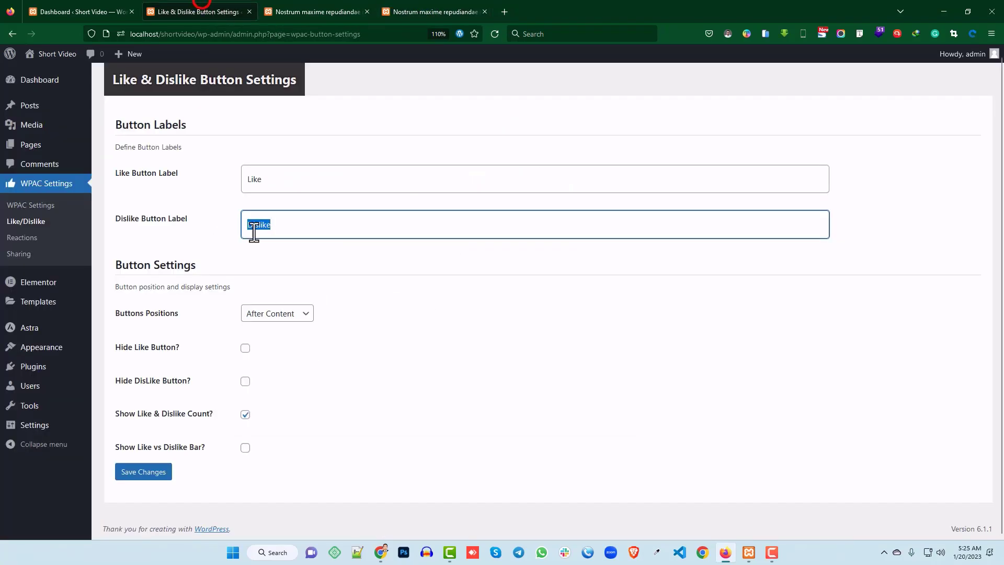
- Set the WPAC System Type to Like/Dislike, save the changes, and reload the sample post
click(47, 206)
click(264, 180)
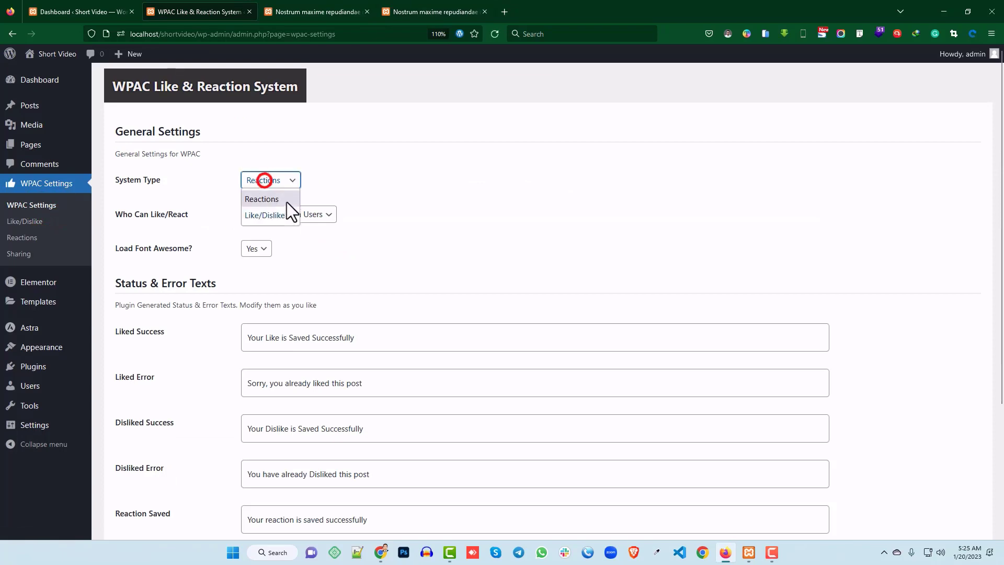
scroll(299, 223, down, 3)
click(136, 470)
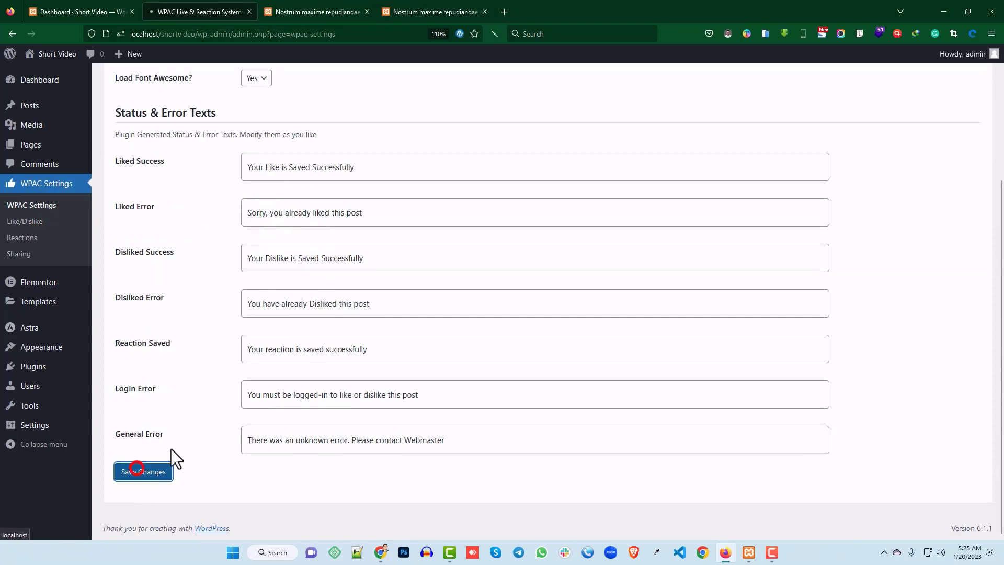
click(426, 12)
click(497, 33)
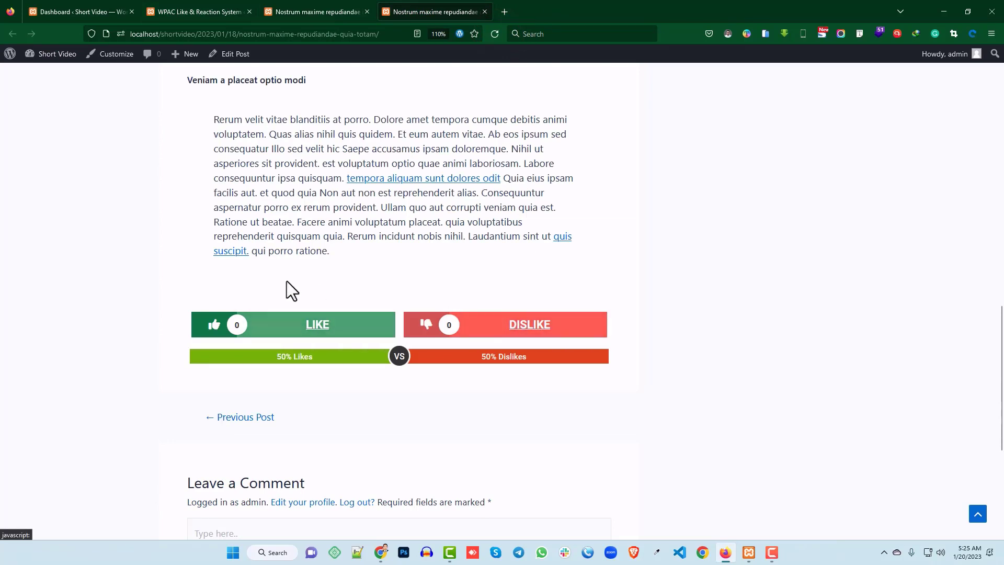
- Set the Like/Dislike Buttons Positions to Before Content, save the changes, and reload the sample post
click(236, 9)
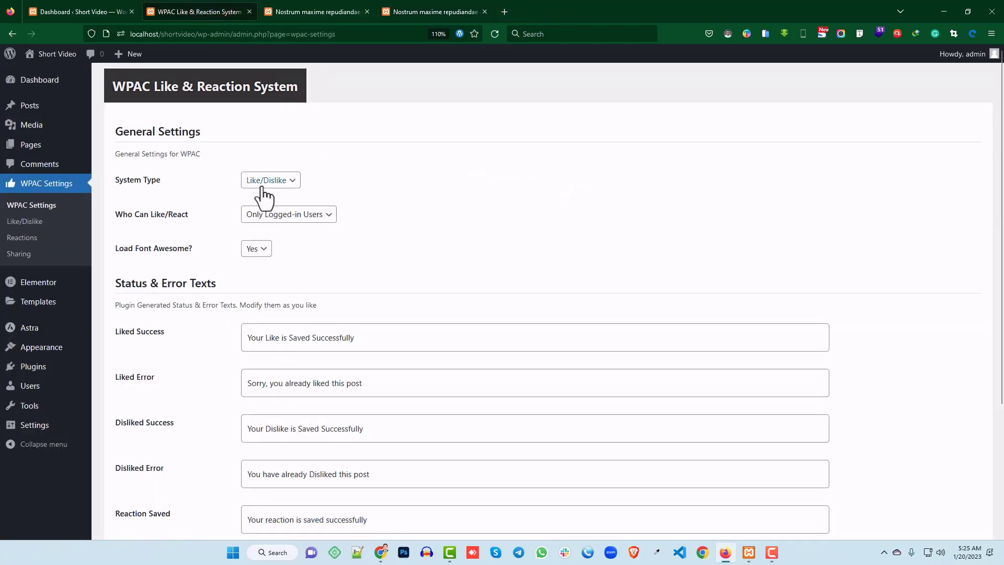
click(37, 221)
click(302, 320)
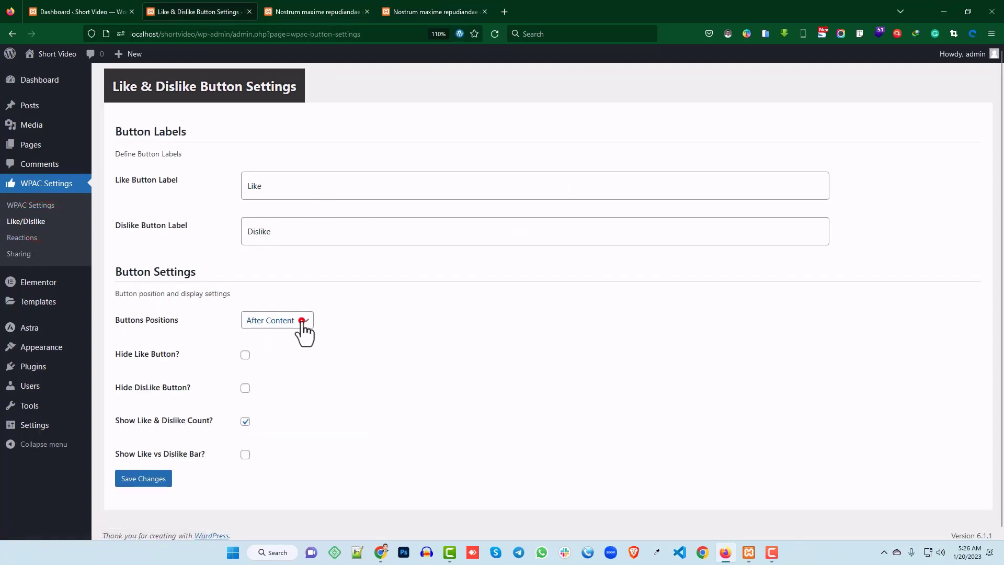
click(291, 356)
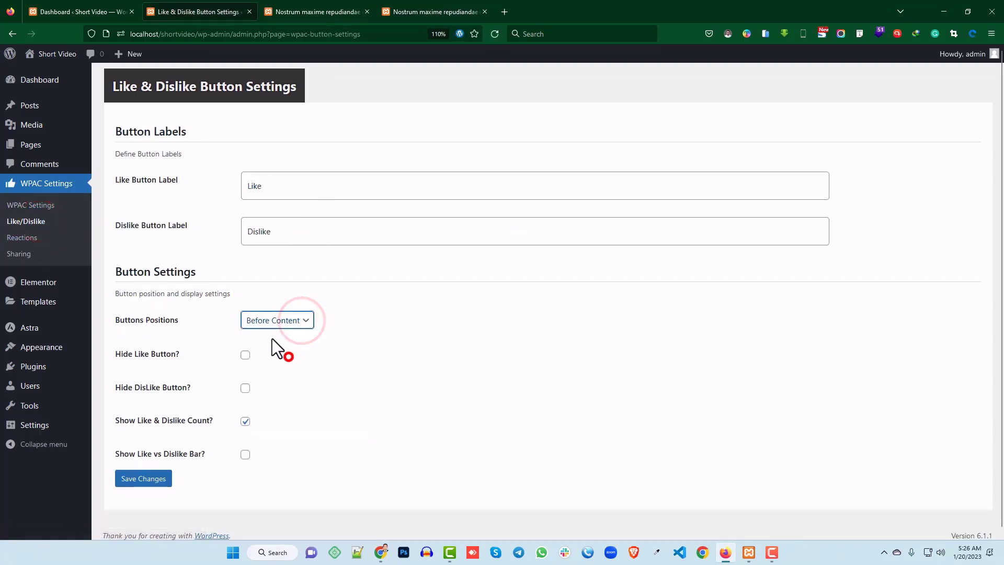
click(144, 479)
click(417, 5)
click(494, 34)
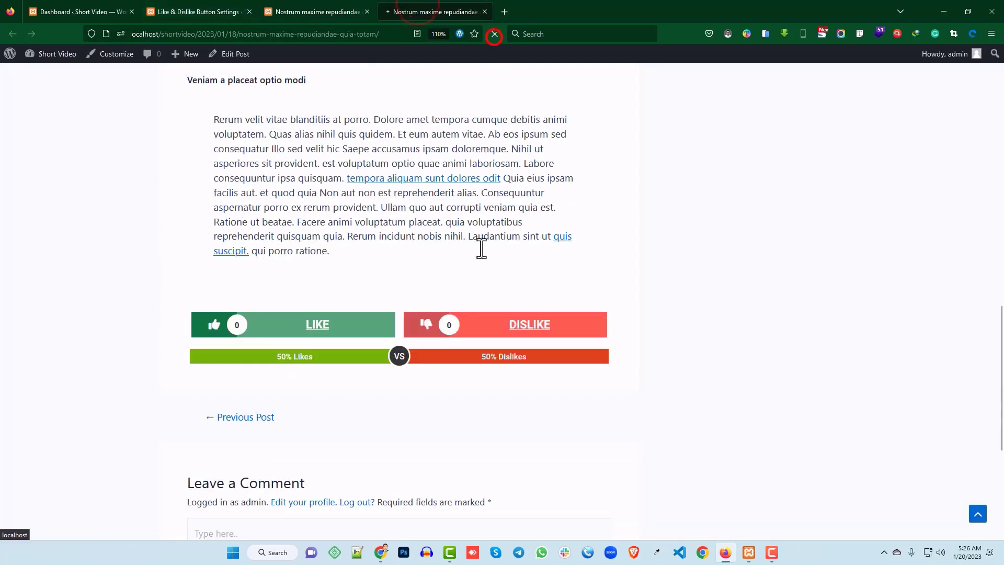
scroll(425, 230, up, 10)
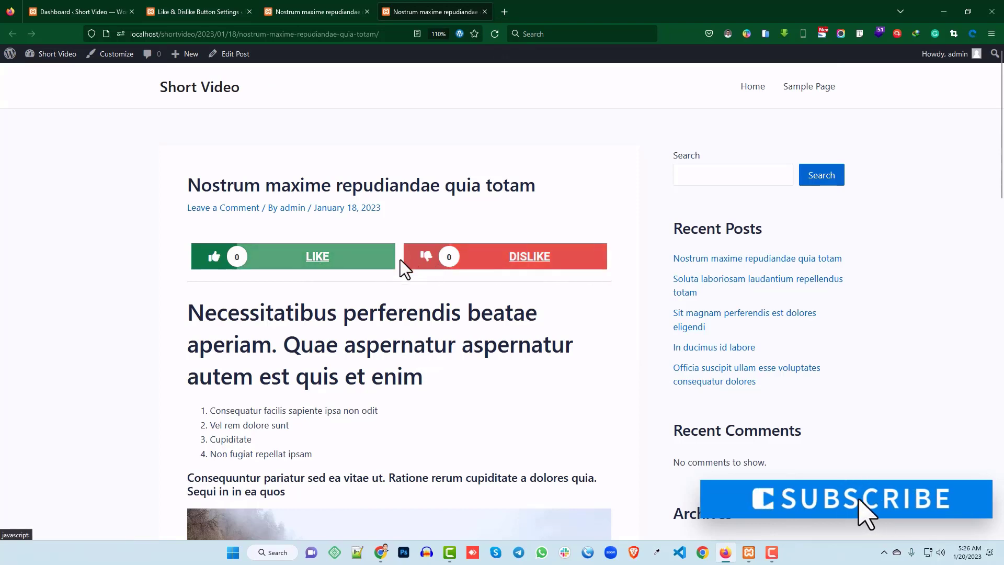
- Compare the button placement on the other copy of the sample post, and review the Hide Like Button and Hide DisLike Button options
click(302, 11)
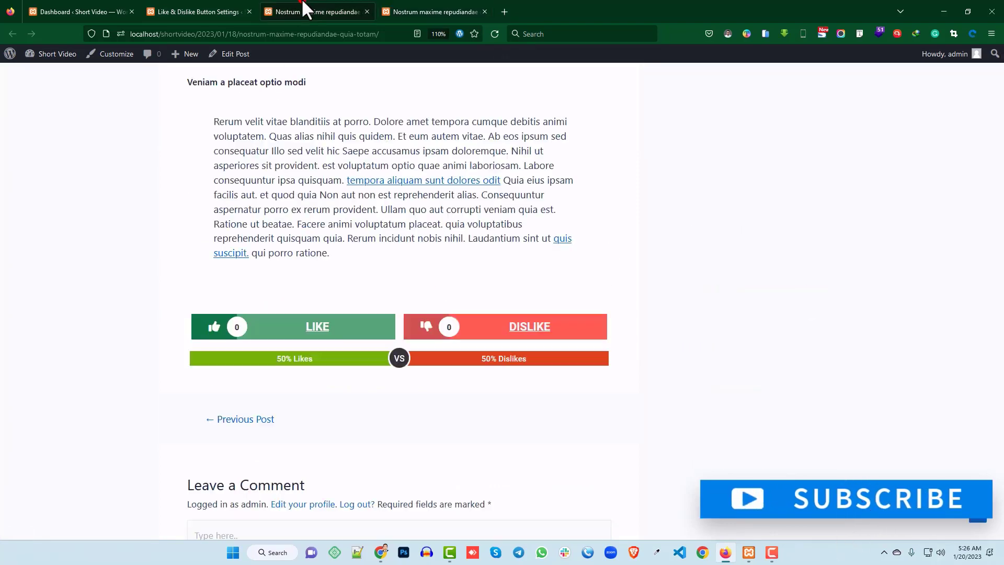
click(191, 11)
scroll(393, 246, down, 1)
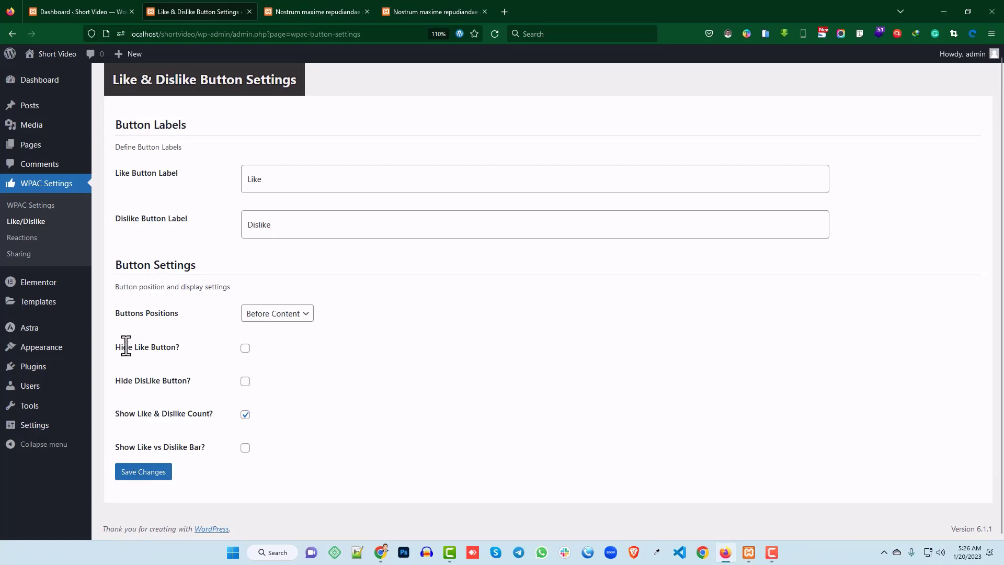
drag(122, 347, 200, 348)
drag(120, 380, 213, 378)
click(323, 356)
- Like the sample post to test the like counter
click(419, 6)
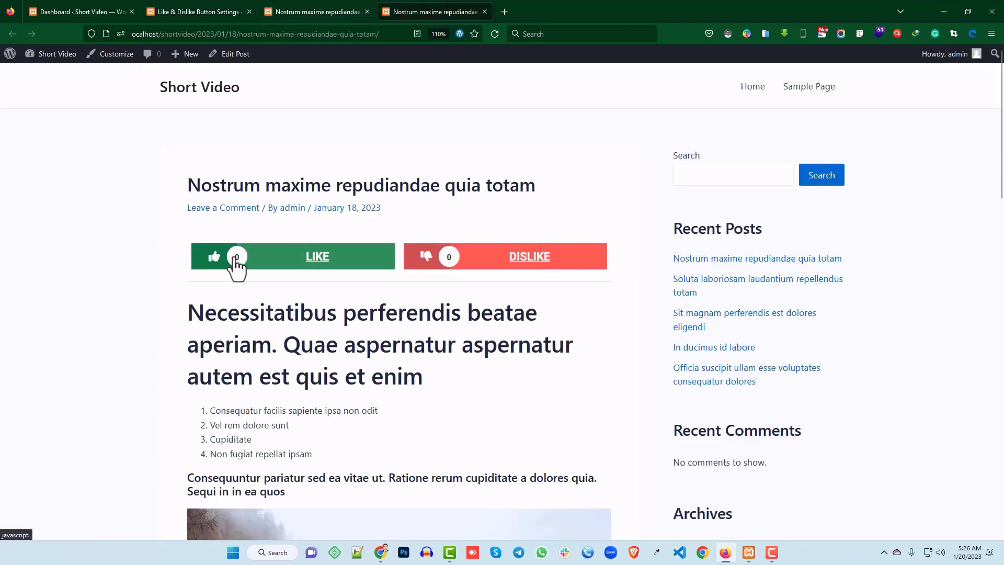
click(319, 257)
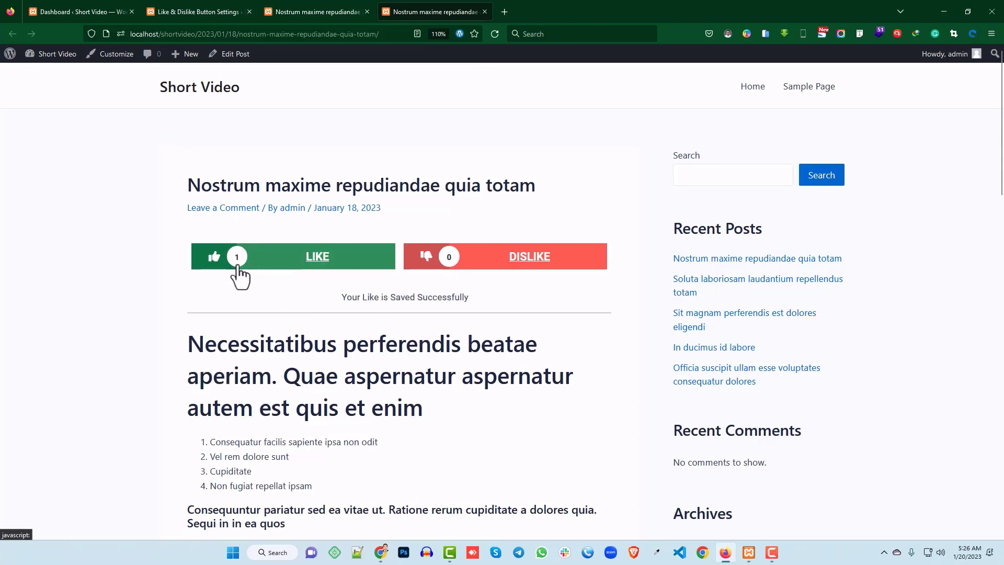
- Enable Show Like vs Dislike Bar, save the changes, and check the bar's percentages on the reloaded sample post
click(231, 10)
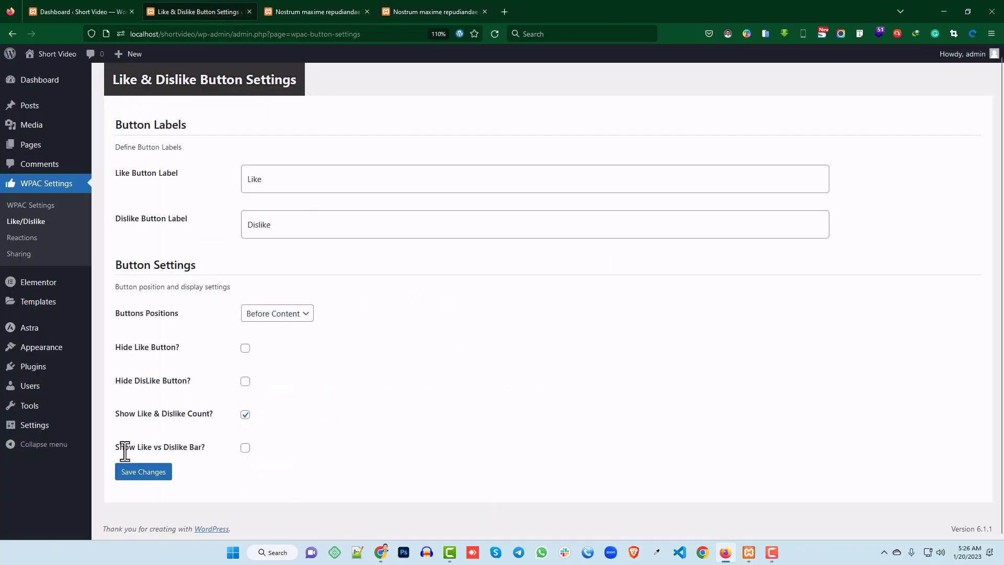
drag(118, 448, 208, 450)
click(215, 450)
click(176, 473)
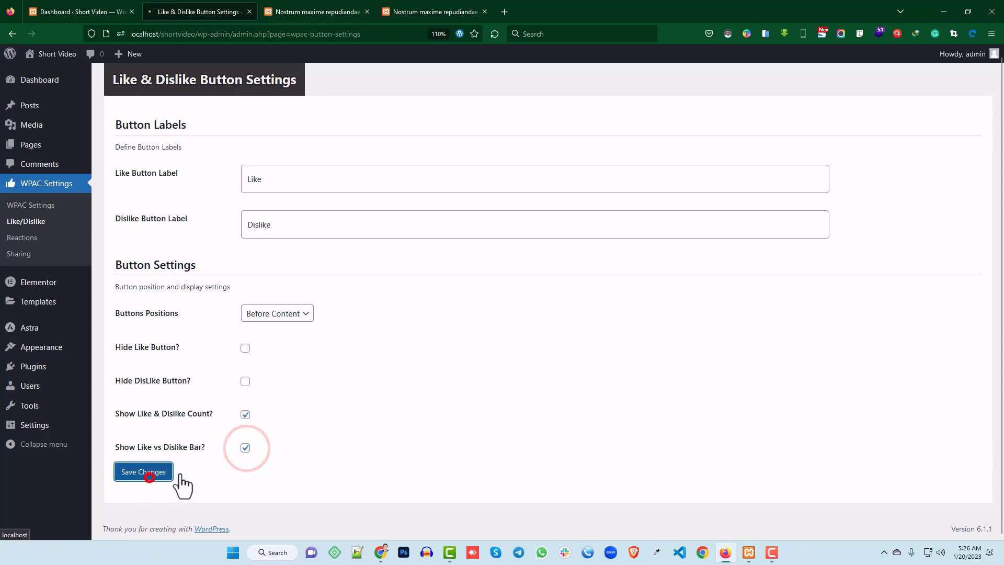
click(322, 12)
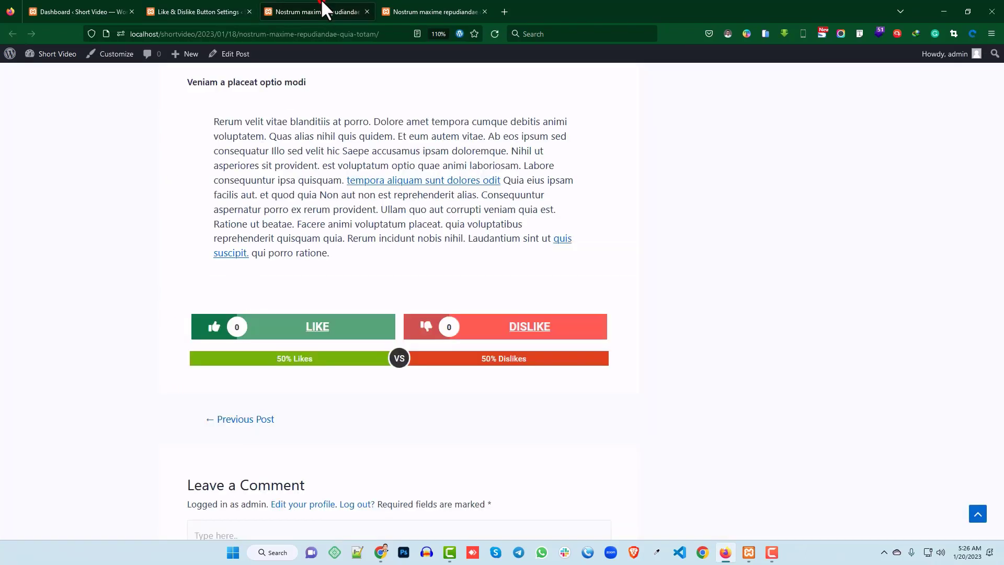
click(459, 9)
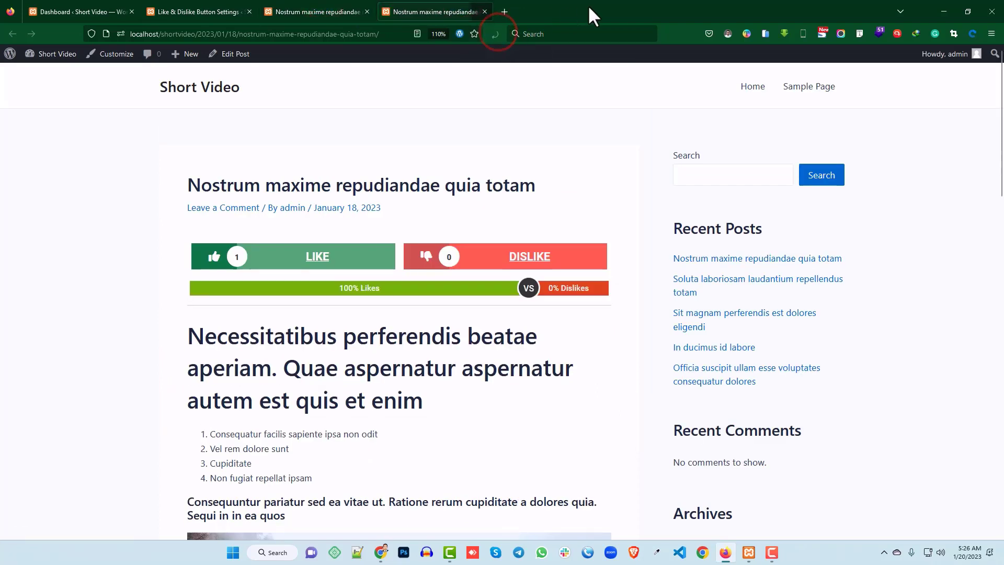
drag(340, 288, 401, 286)
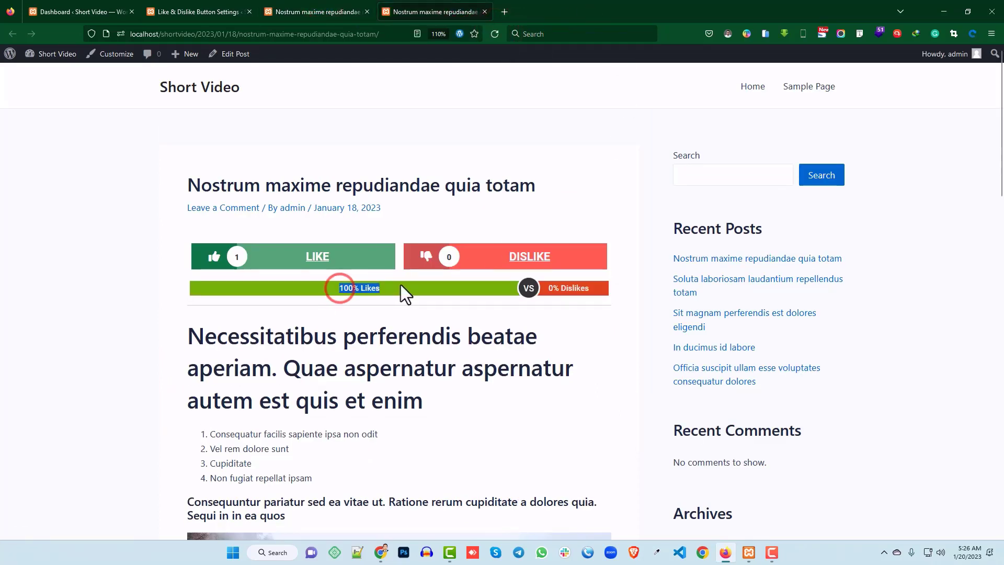
drag(555, 287, 638, 288)
click(638, 288)
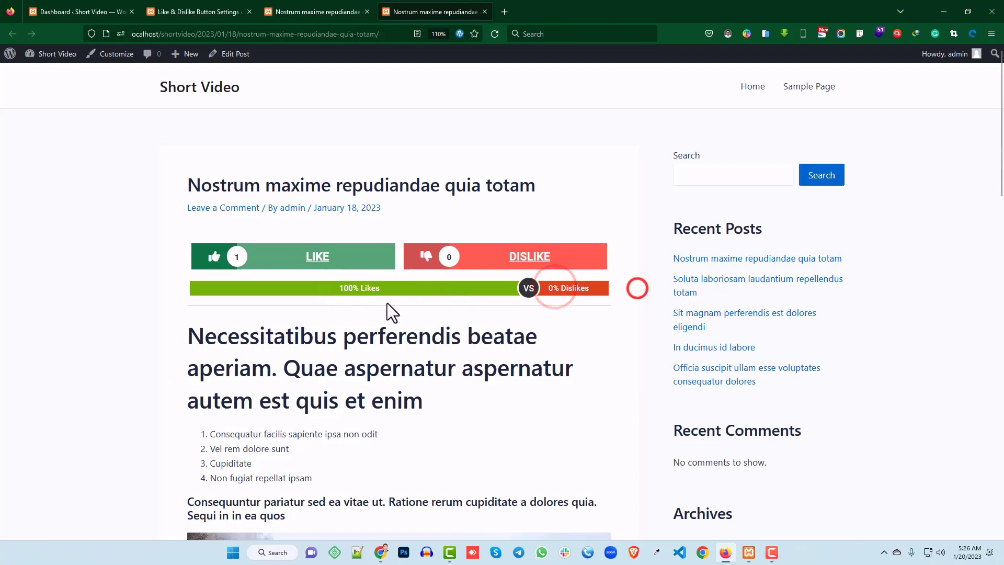
- Review the Reaction Icons Position choices in the Reactions settings, and check the matching places before and after the sample post's content
click(207, 11)
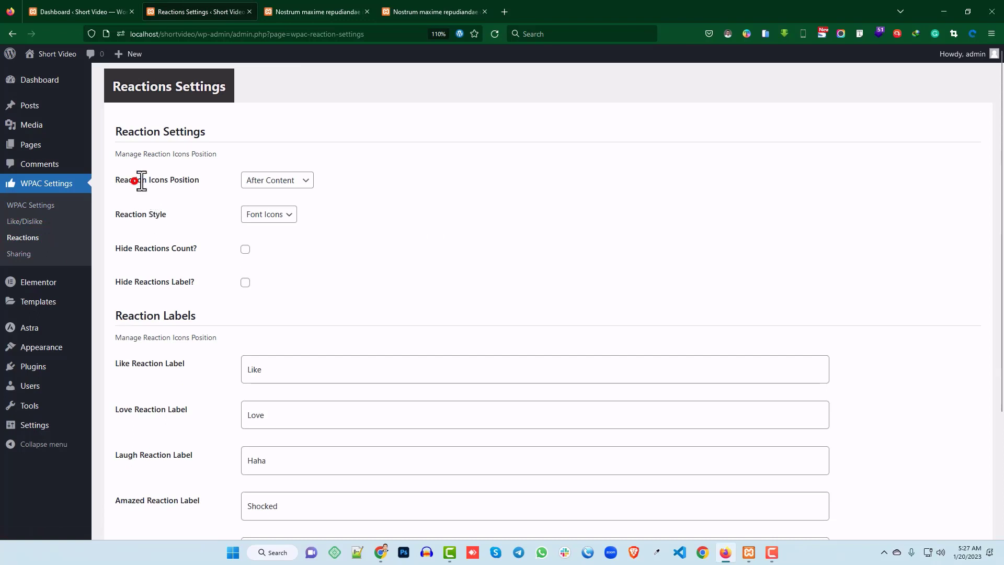
drag(135, 181, 183, 200)
click(182, 202)
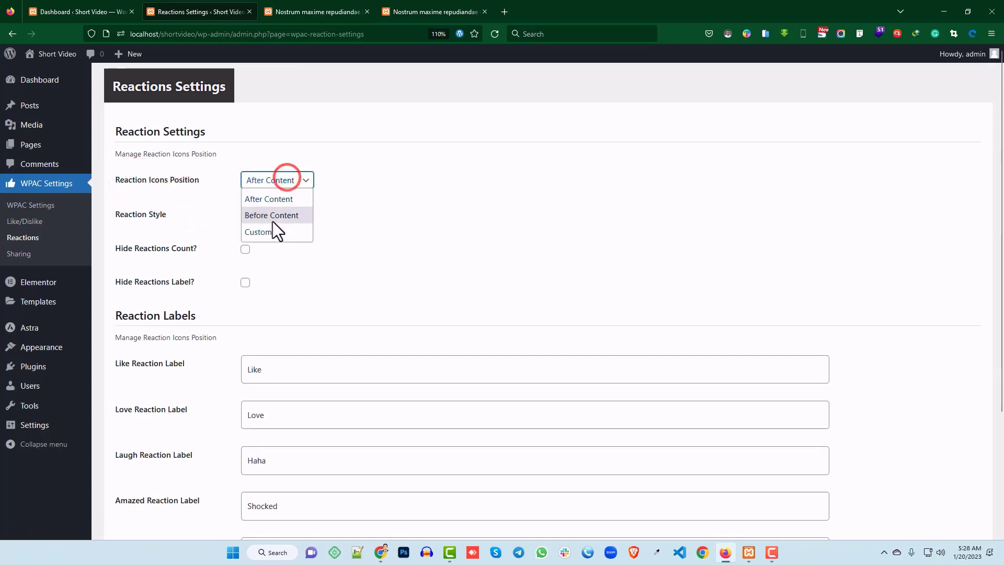
click(345, 213)
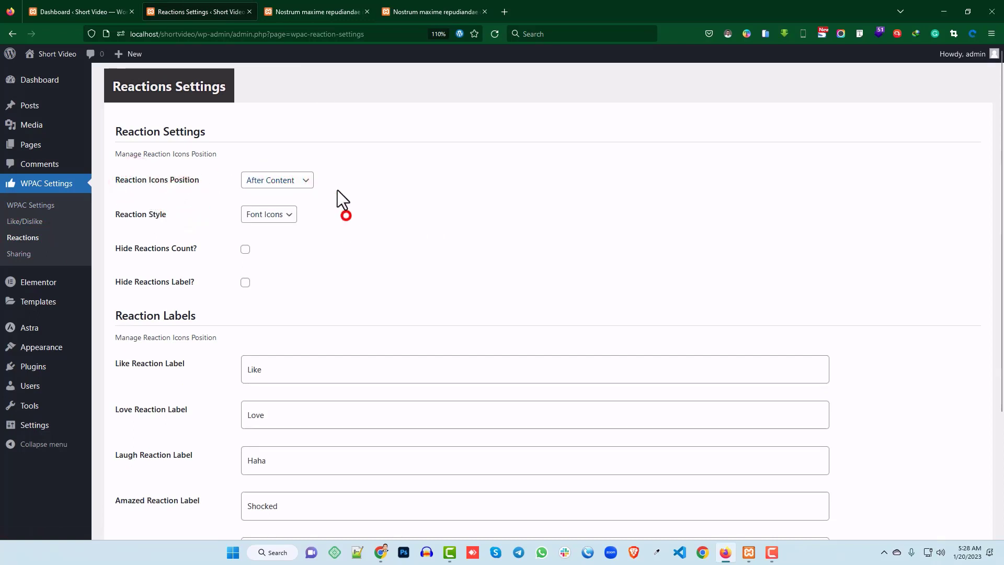
click(425, 9)
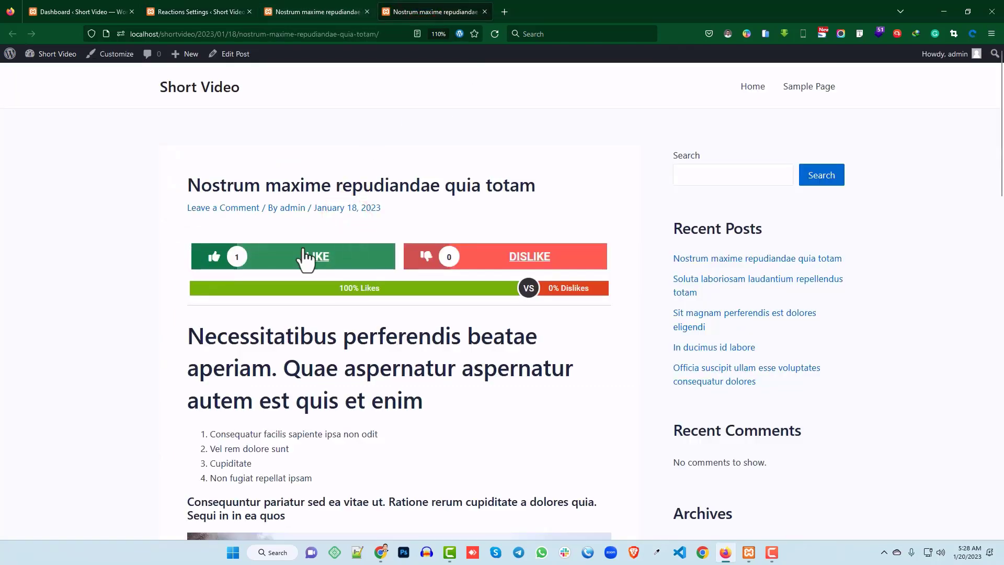
drag(189, 330, 385, 400)
scroll(446, 393, down, 15)
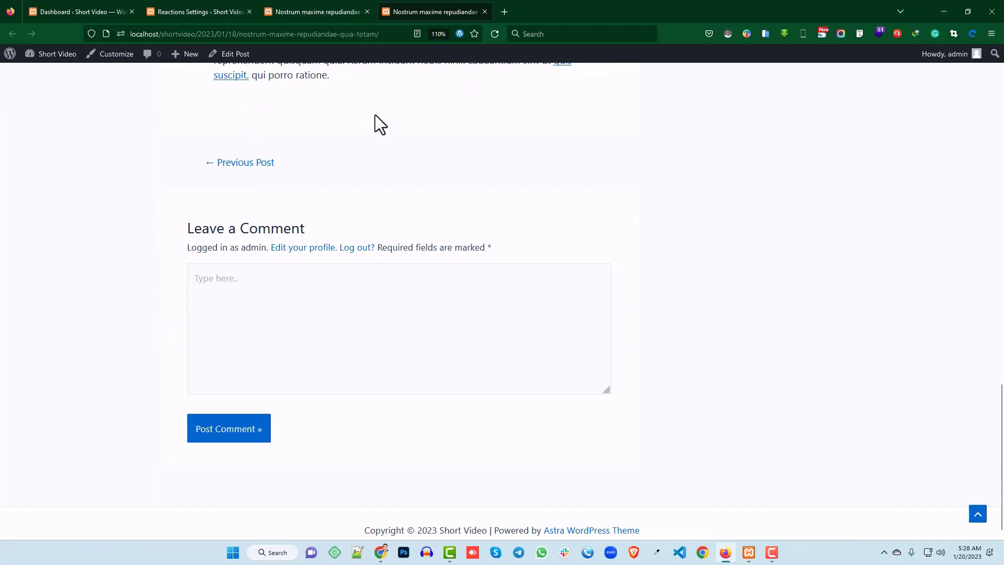
click(357, 117)
- Review the Reaction Style choices and the options for hiding the reactions count and label in the Reactions settings
click(206, 3)
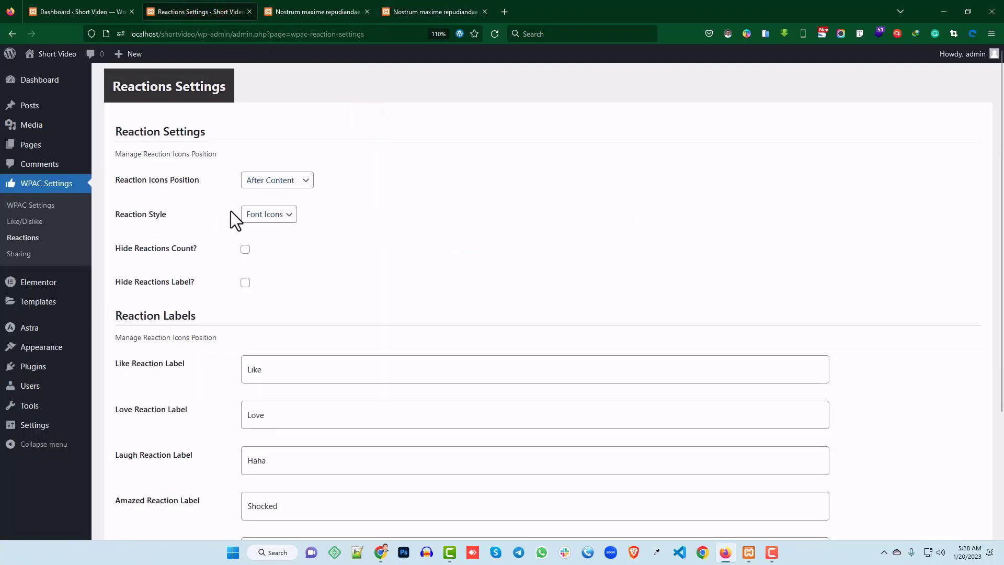
click(265, 214)
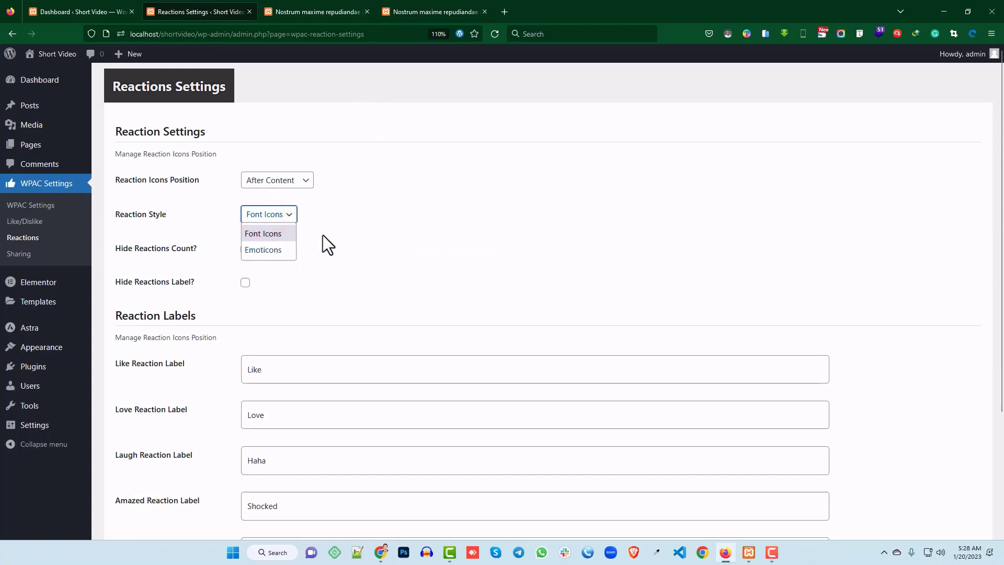
click(350, 234)
drag(135, 248, 206, 259)
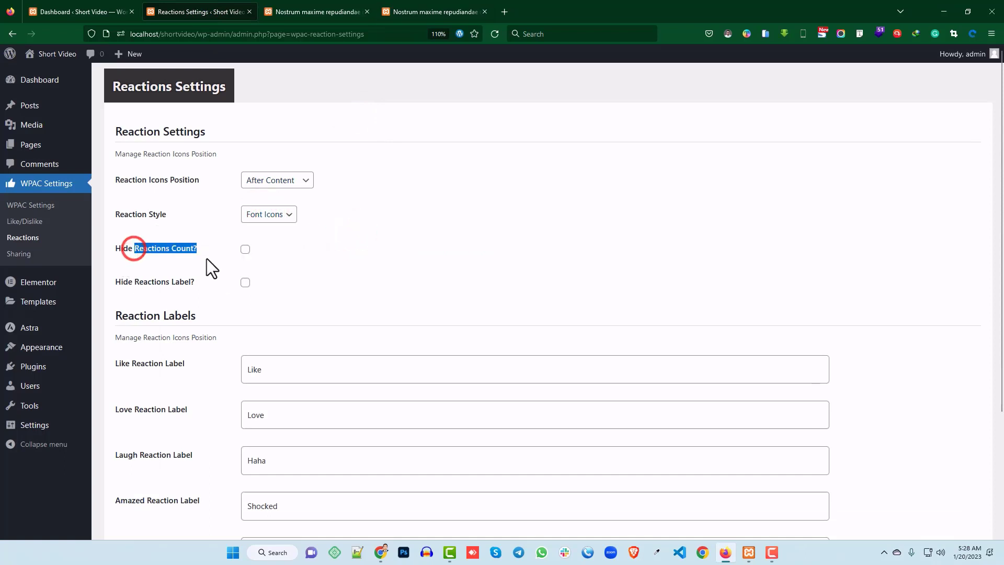
click(202, 262)
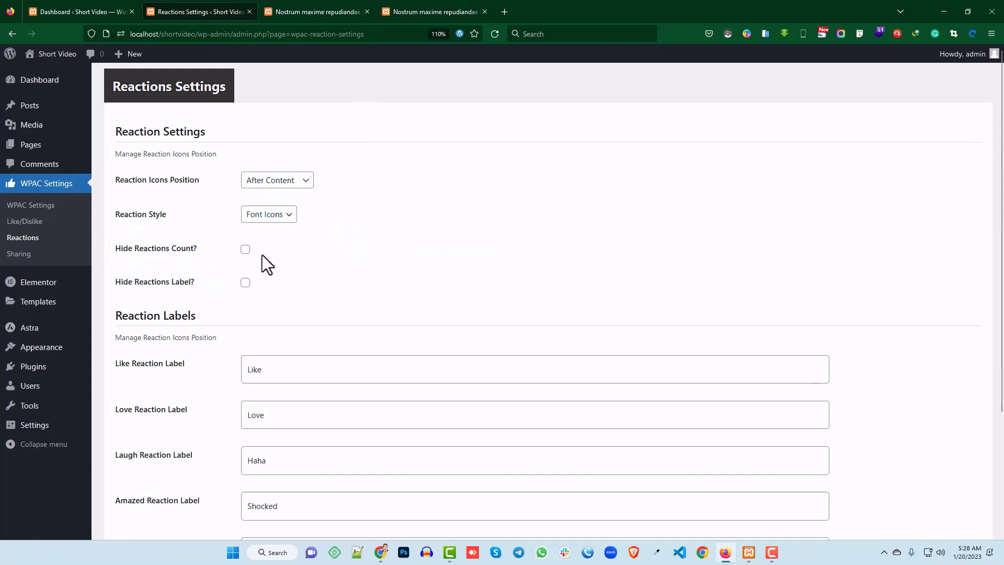
drag(166, 281, 259, 272)
click(245, 283)
click(246, 282)
- Review the Reaction Labels fields from Like to Angry in the Reactions settings
scroll(336, 279, down, 3)
double_click(278, 210)
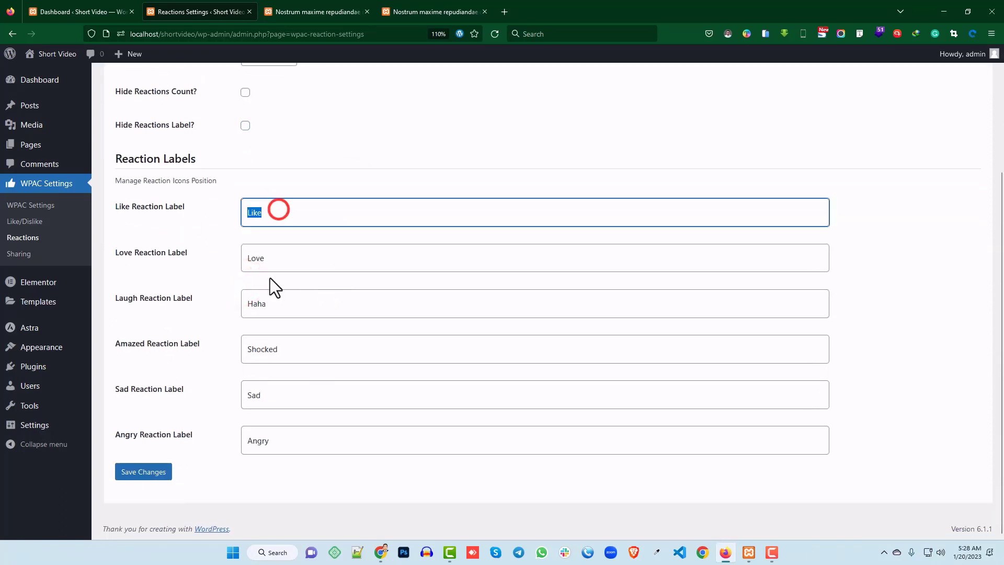
double_click(269, 258)
drag(287, 306, 256, 308)
click(313, 354)
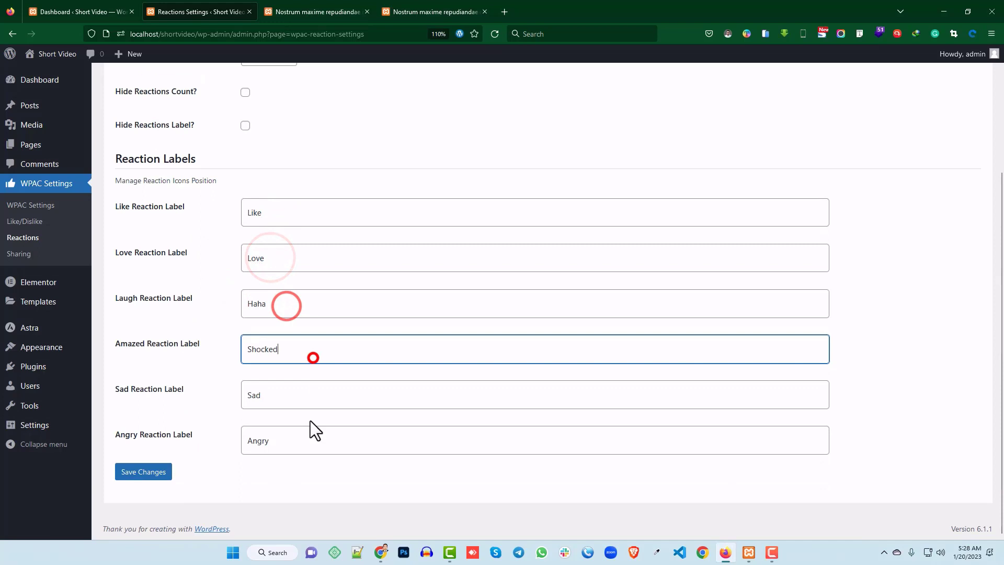
double_click(284, 442)
scroll(220, 377, up, 3)
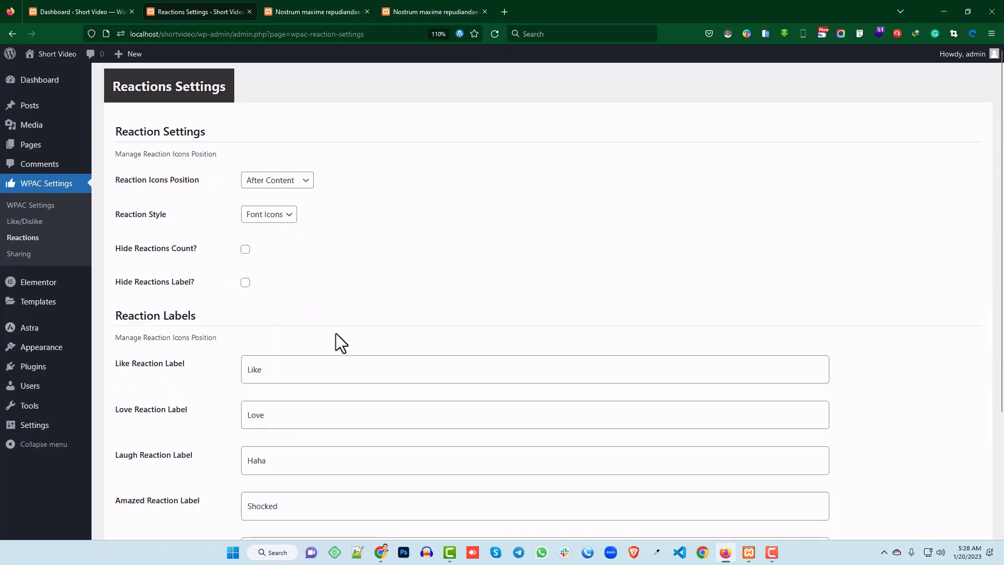